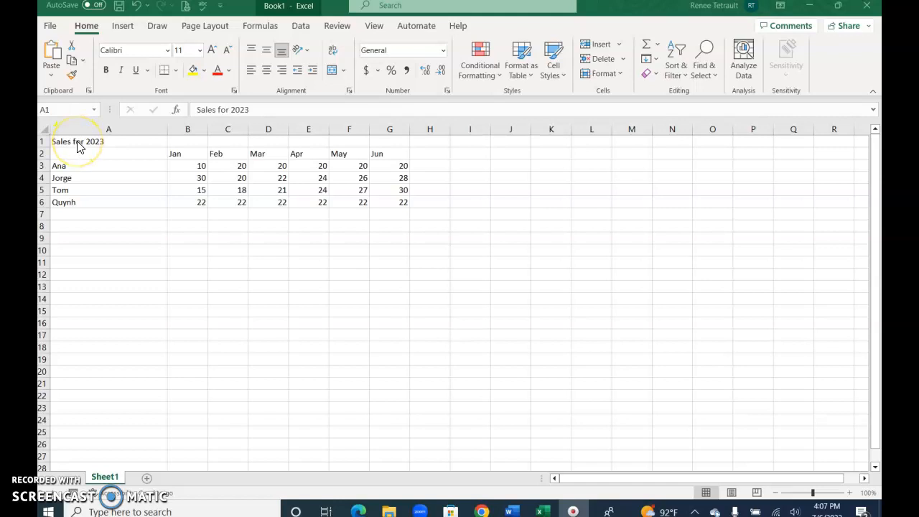
Step: Change the title in cell A1 to "Unit Sales for 2023"
left_click(78, 142)
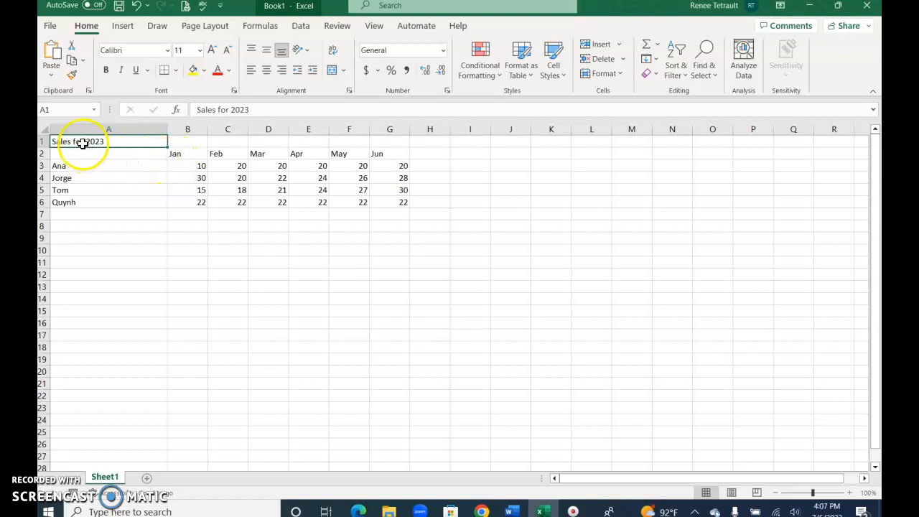
left_click_drag(55, 142, 164, 151)
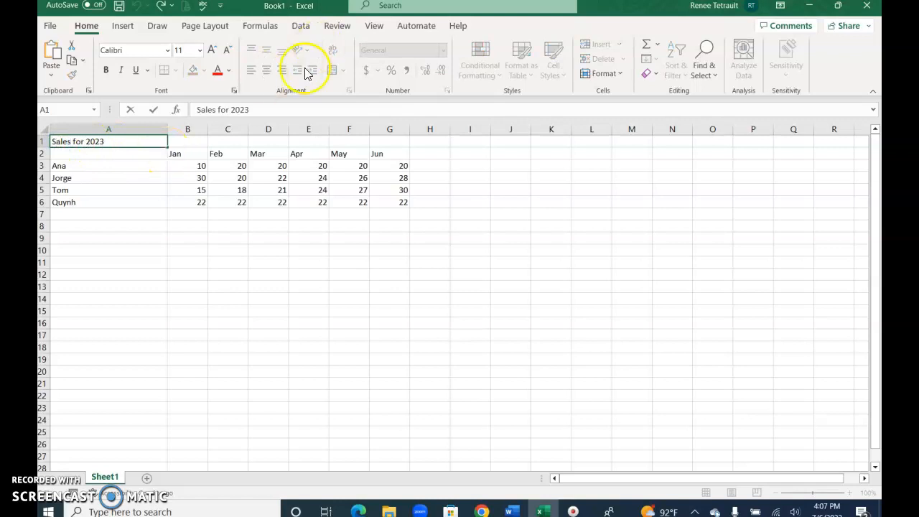
left_click(109, 166)
left_click(111, 144)
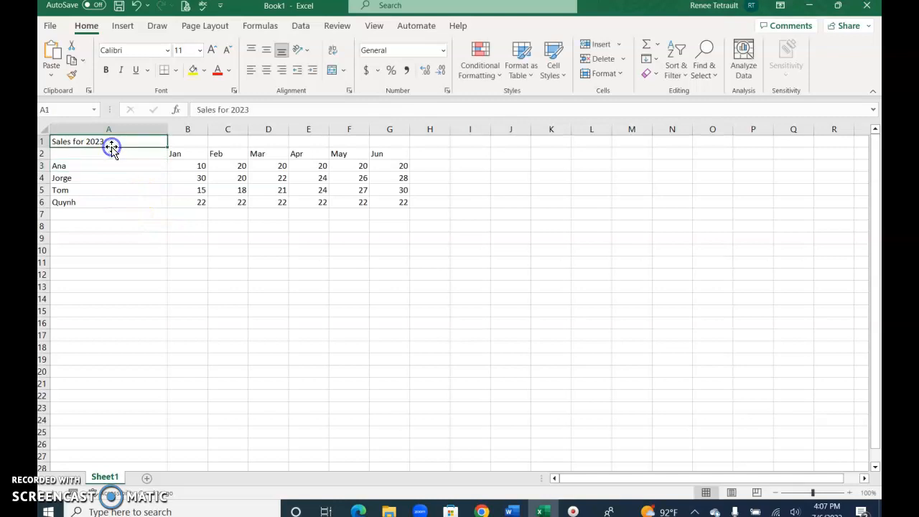
left_click(194, 109)
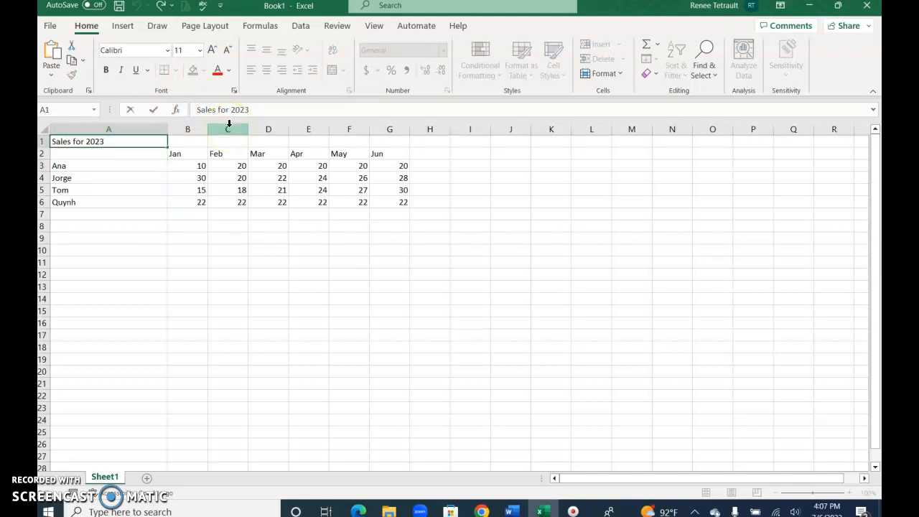
type("Unit")
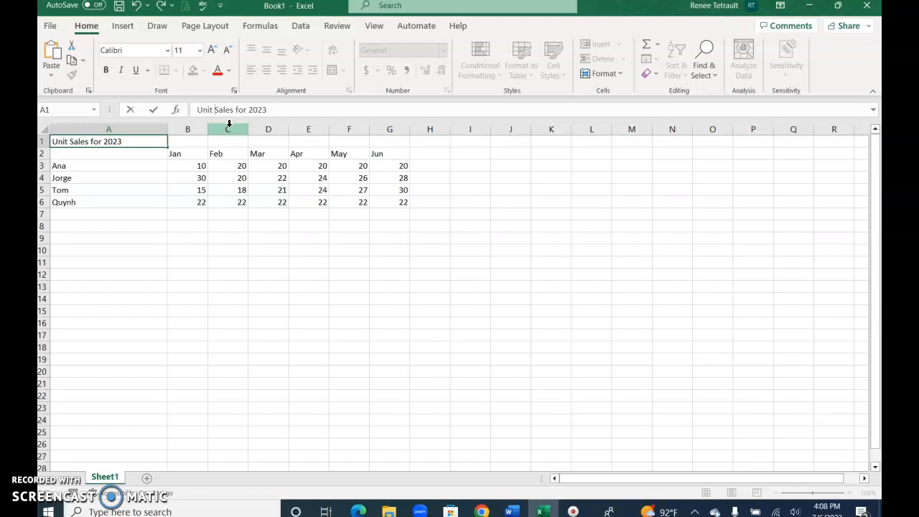
key("Return")
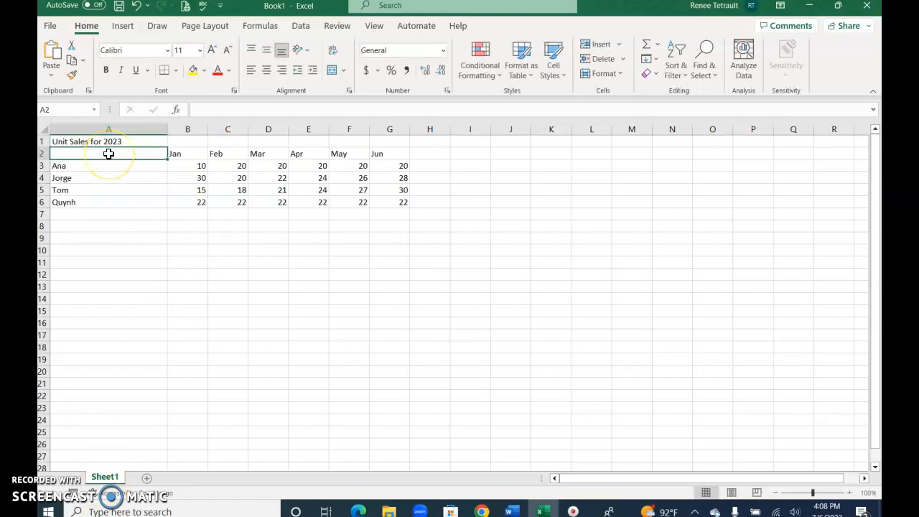
Step: Enter the heading "Sales People" in cell A2 and the label "Total" in cell A7
type("Sales People")
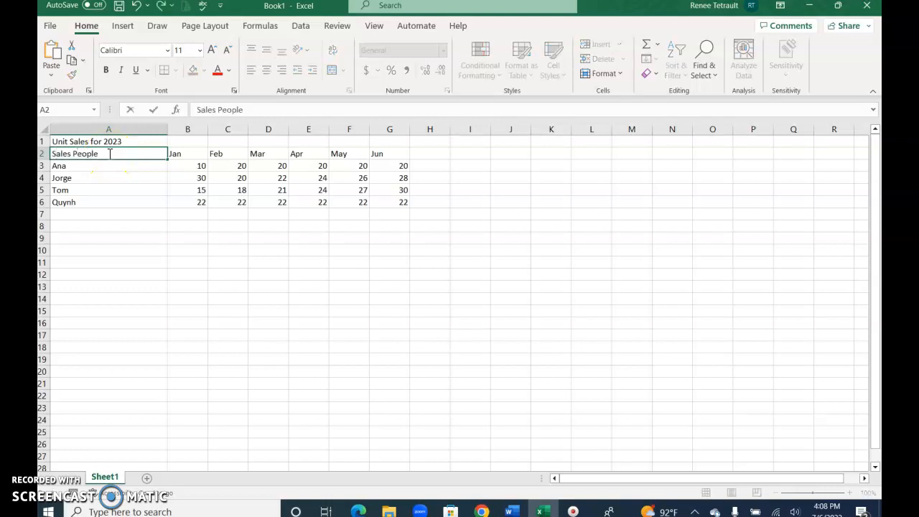
key("Return")
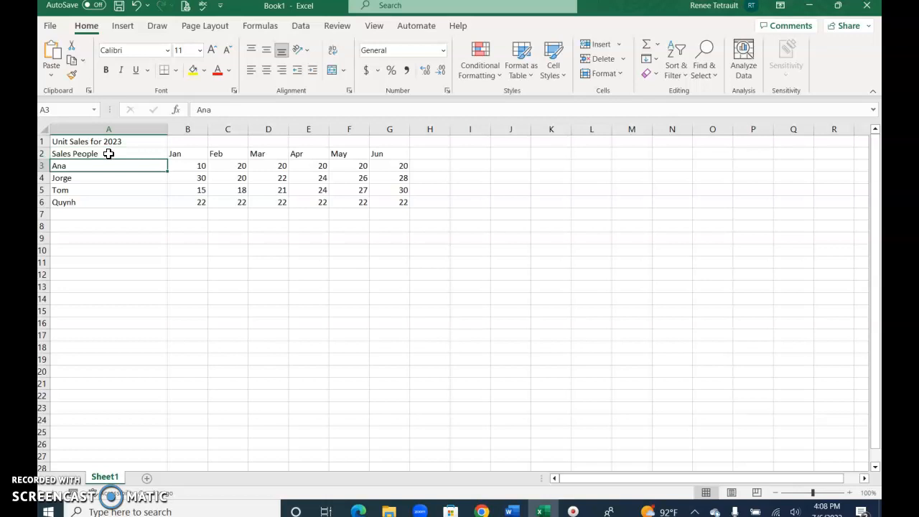
key("Down")
key("Down")
key("Down")
key("Down")
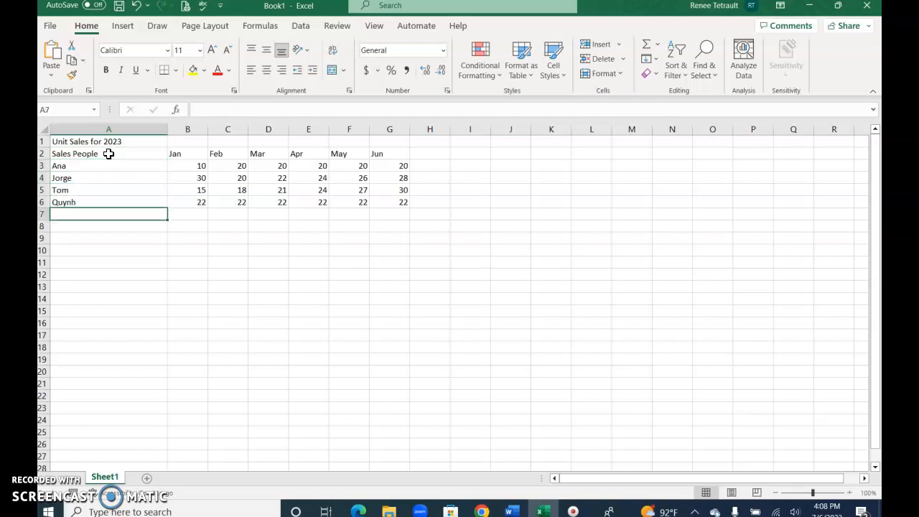
type("Total")
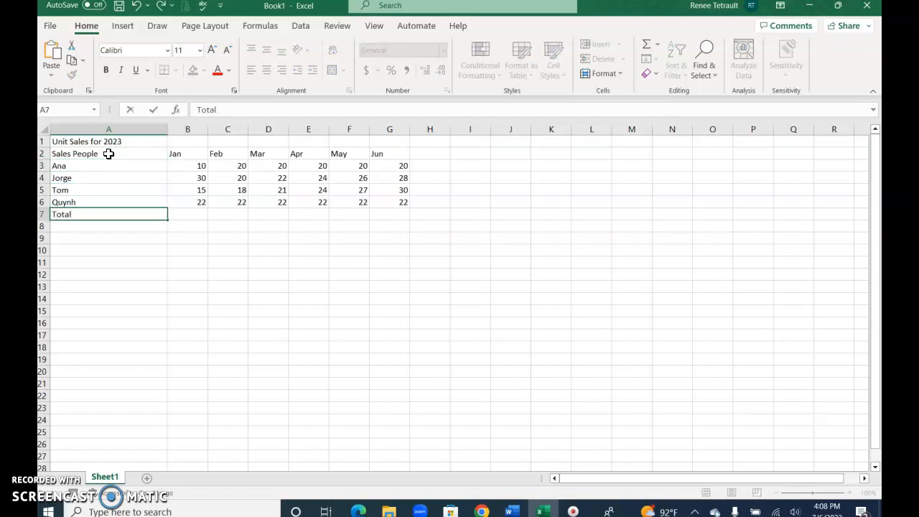
key("Return")
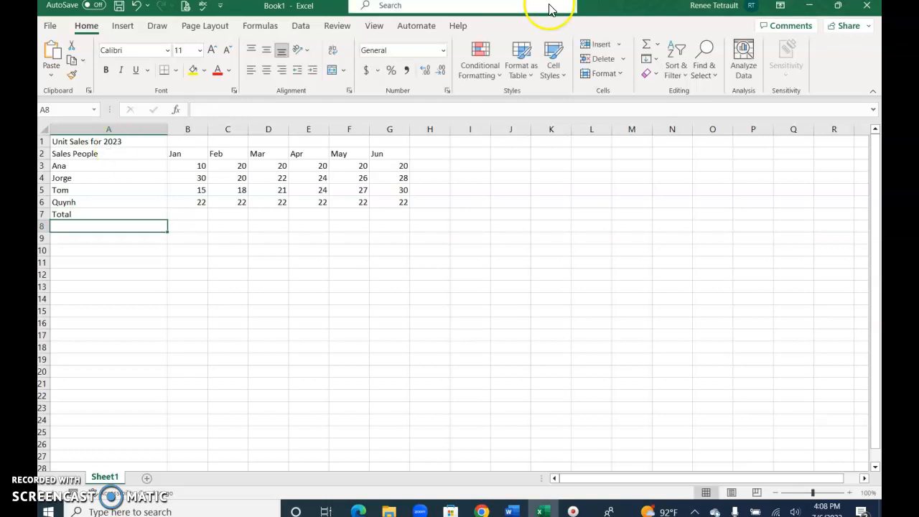
Step: Change the font of the title in cell A1 to Arial Black
left_click(97, 142)
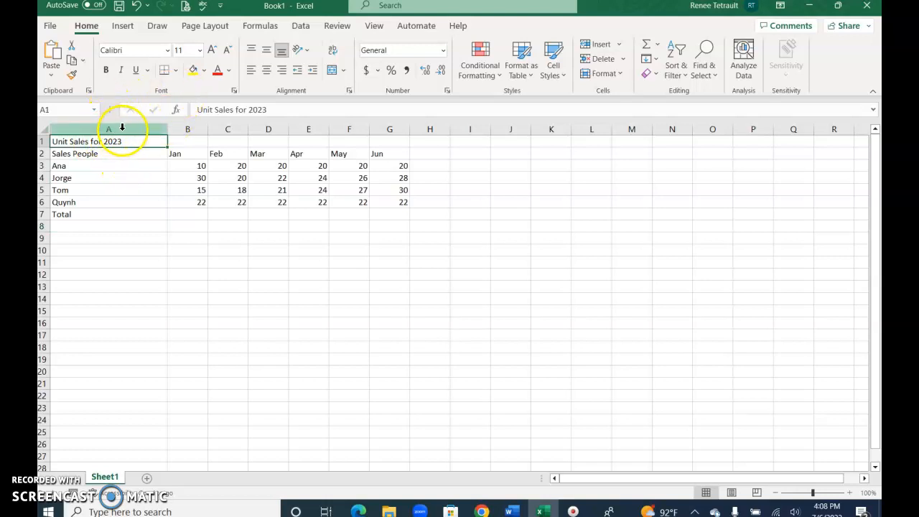
left_click(167, 50)
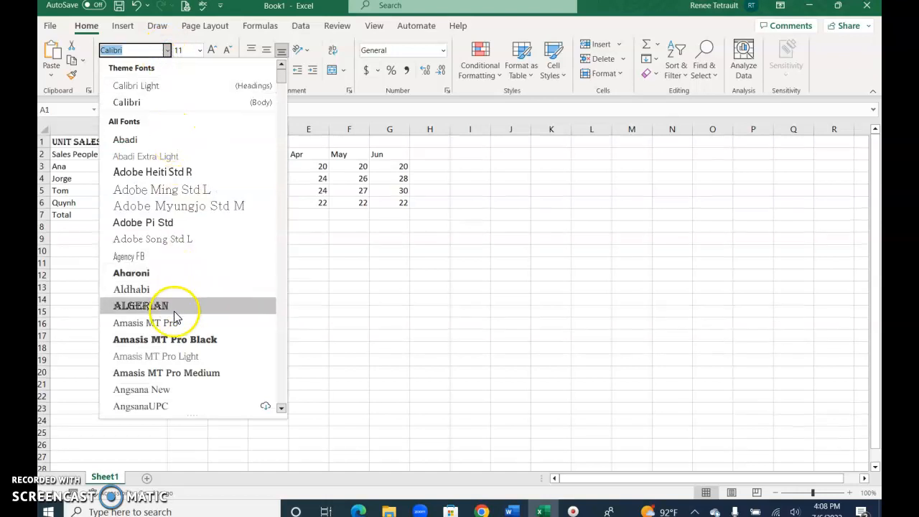
scroll(167, 345, "down", 3)
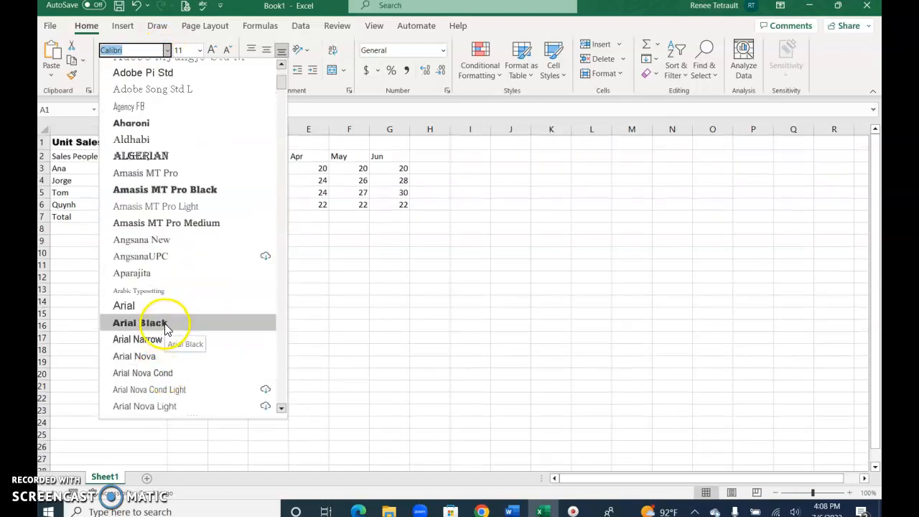
left_click(165, 324)
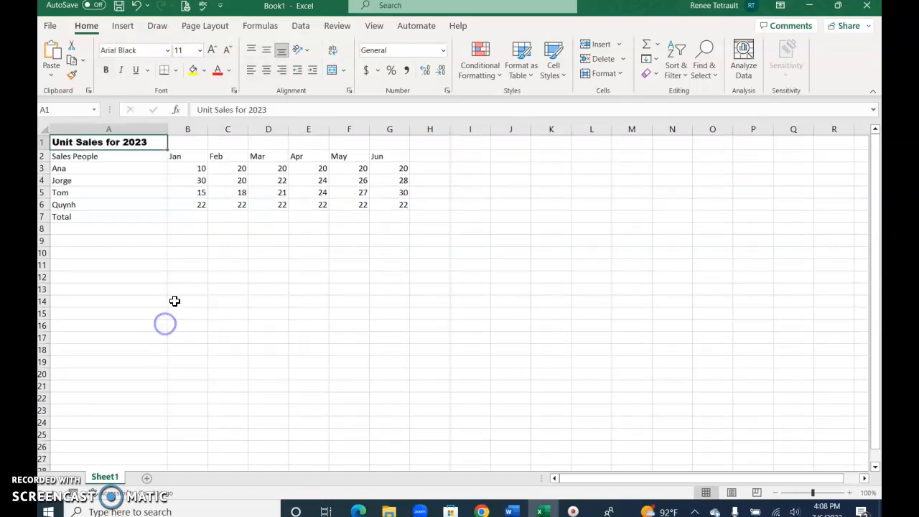
Step: Enlarge the title text in cell A1 and settle on a font size of 20
left_click(201, 51)
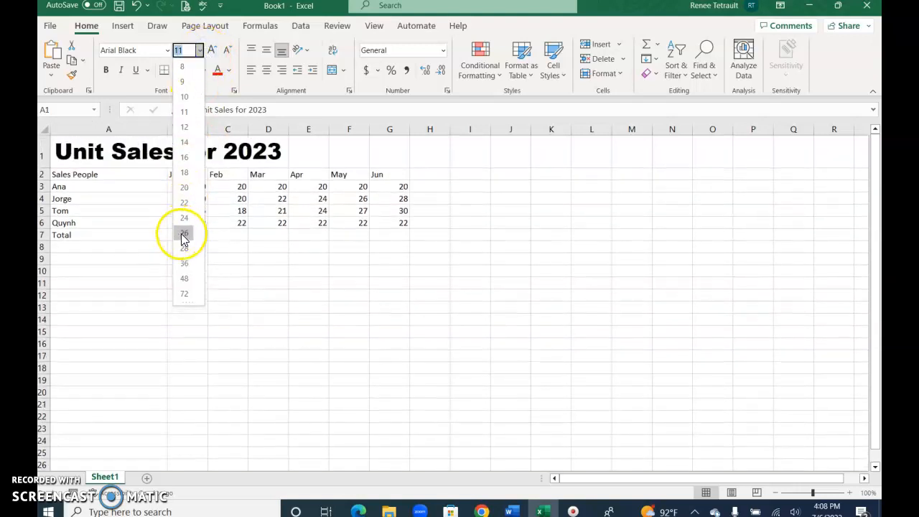
left_click(181, 234)
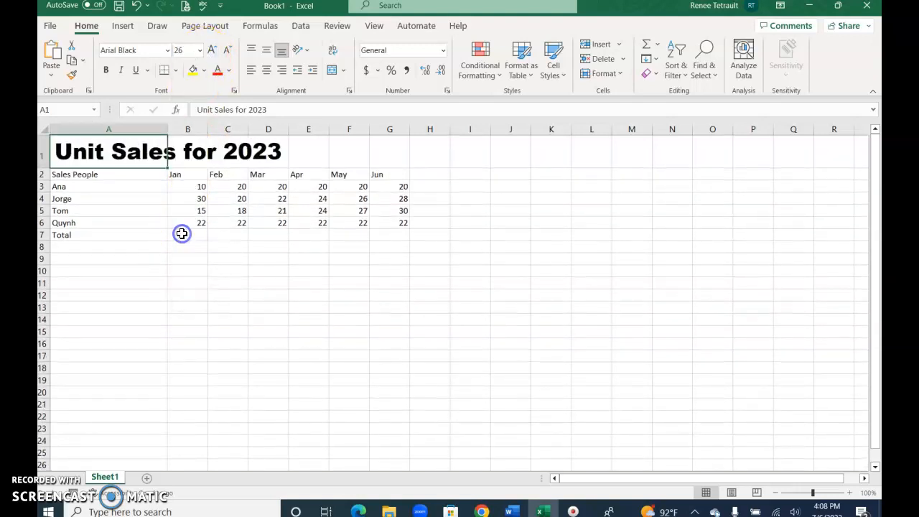
left_click(213, 50)
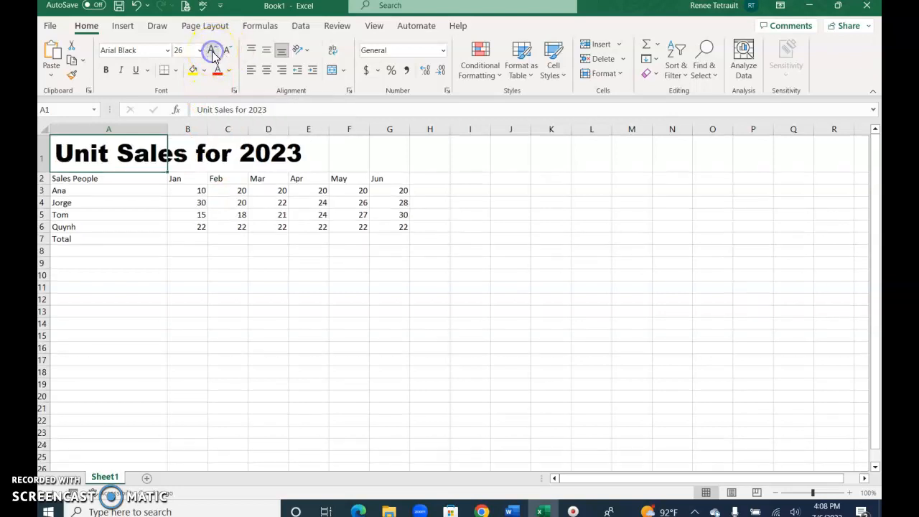
left_click(226, 52)
left_click(226, 52)
left_click(226, 51)
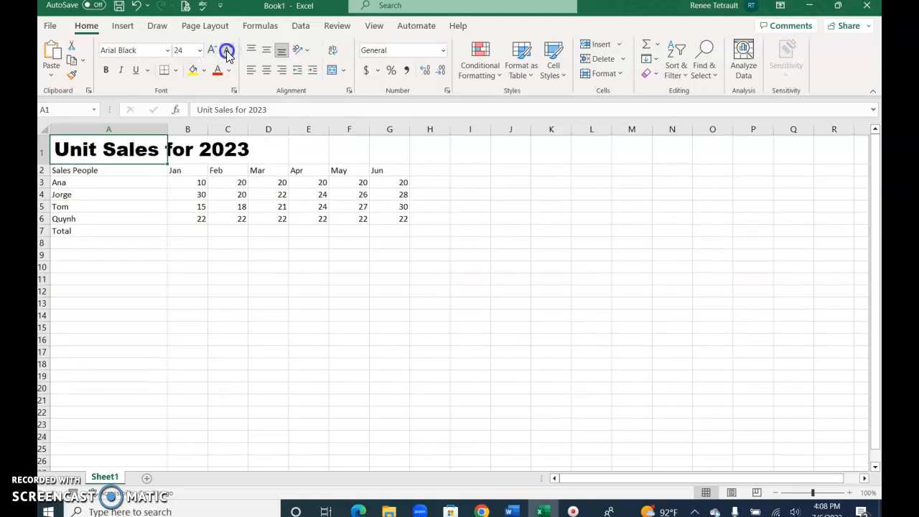
left_click(226, 51)
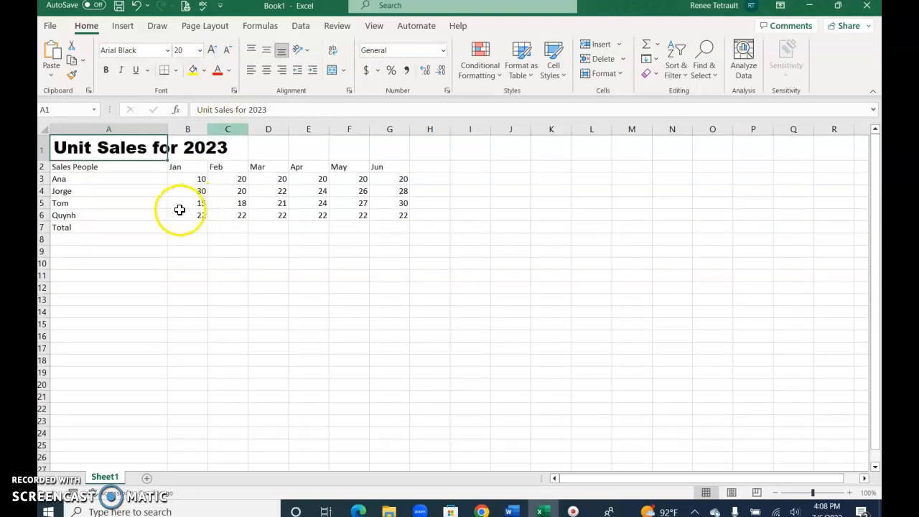
Step: Color the title text blue and give cell A1 a light green fill
left_click(230, 72)
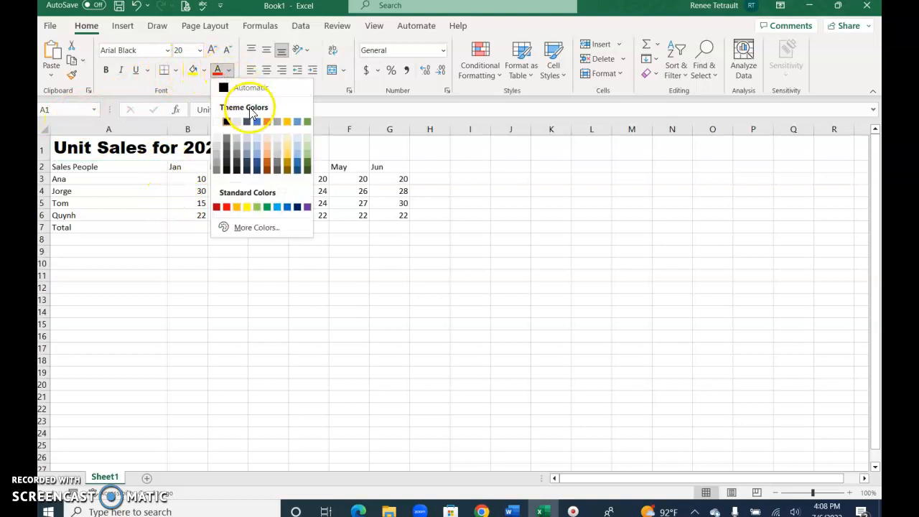
left_click(257, 124)
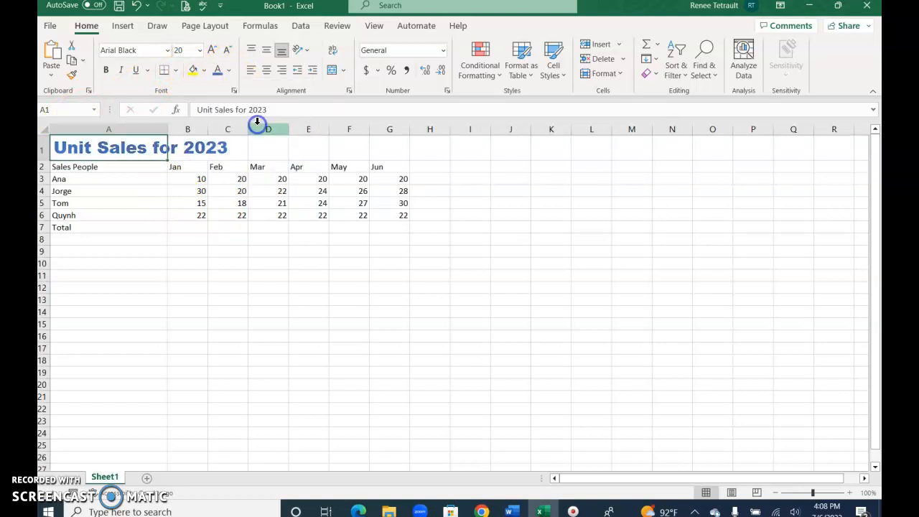
left_click(206, 73)
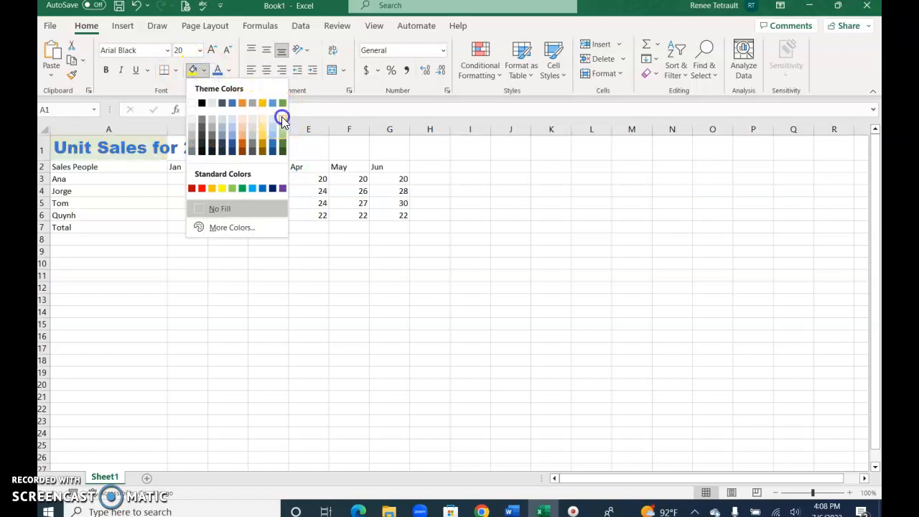
left_click(282, 117)
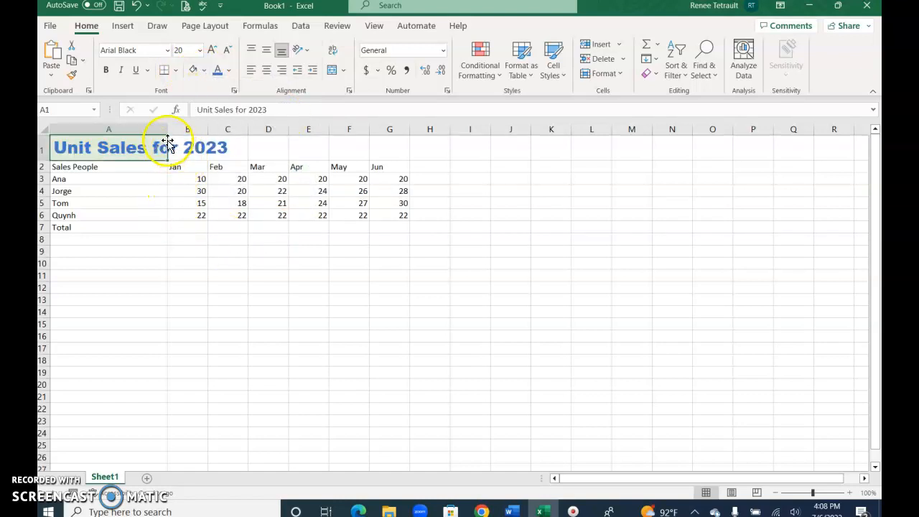
Step: Widen column A until the whole title fits inside cell A1
left_click_drag(165, 128, 230, 137)
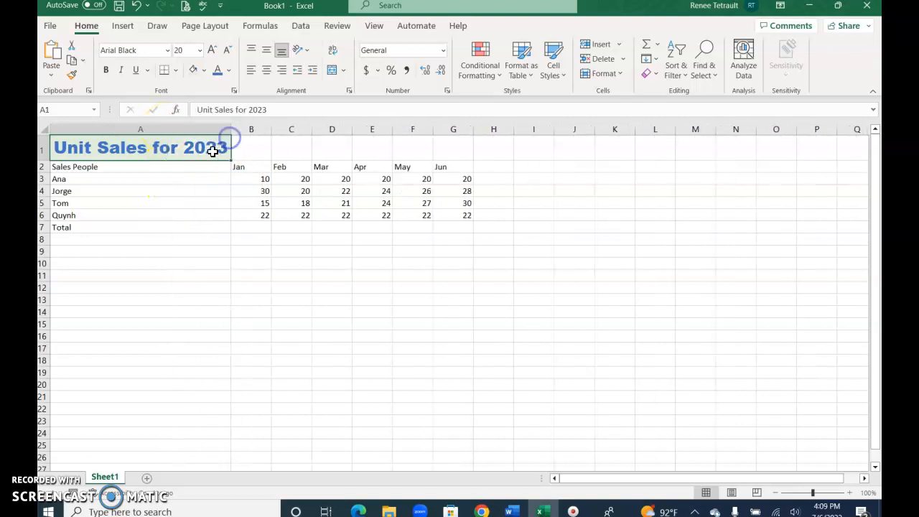
left_click(156, 236)
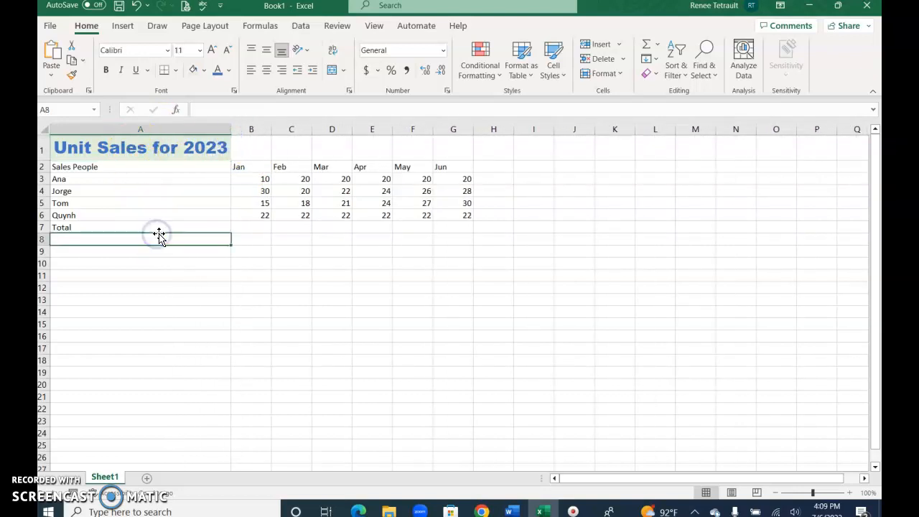
Step: Format the header row A2:G2 as centered, bold text at font size 14
left_click(127, 166)
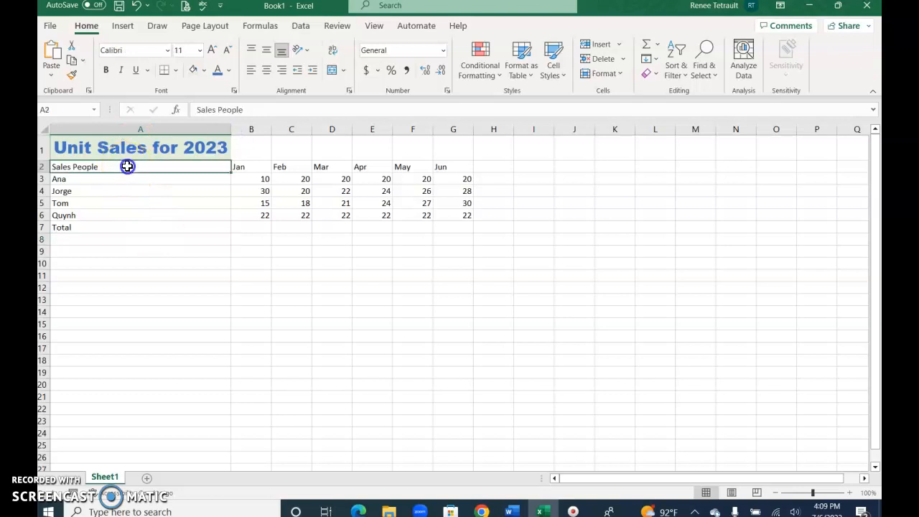
left_click_drag(130, 167, 449, 172)
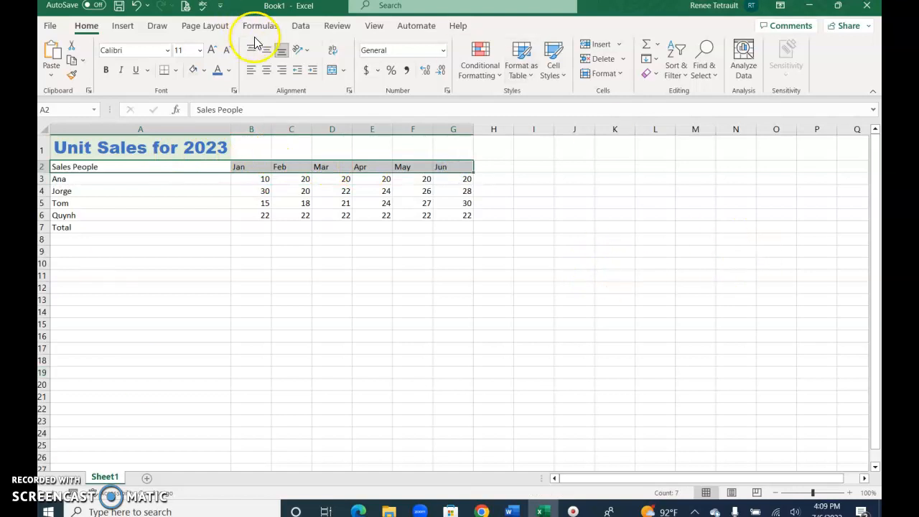
left_click(265, 71)
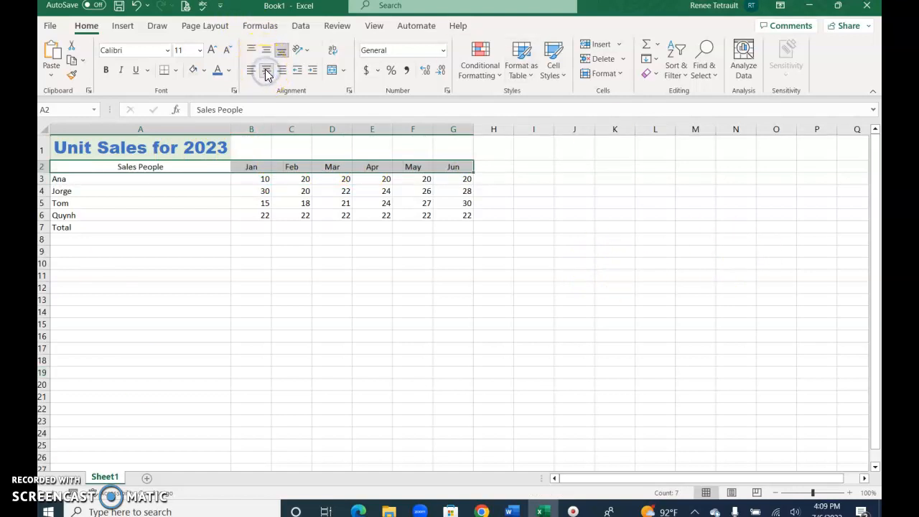
left_click(211, 49)
left_click(211, 49)
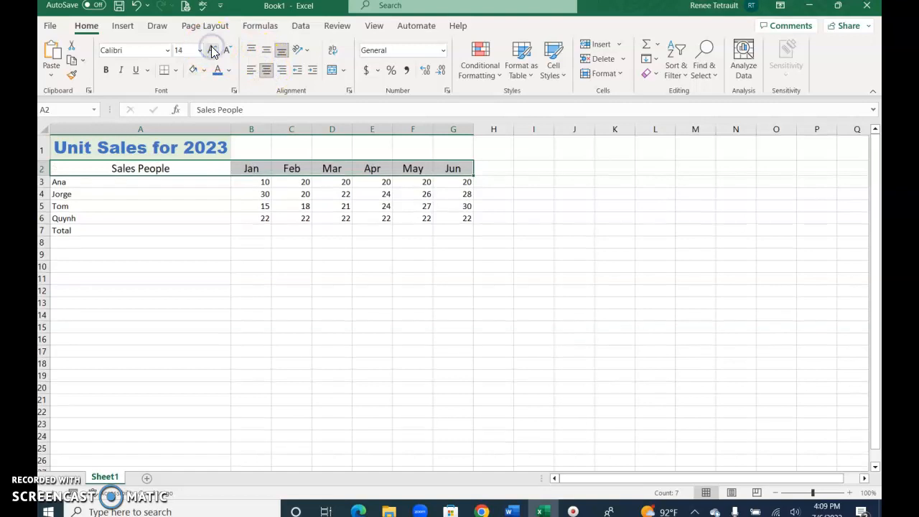
left_click(107, 69)
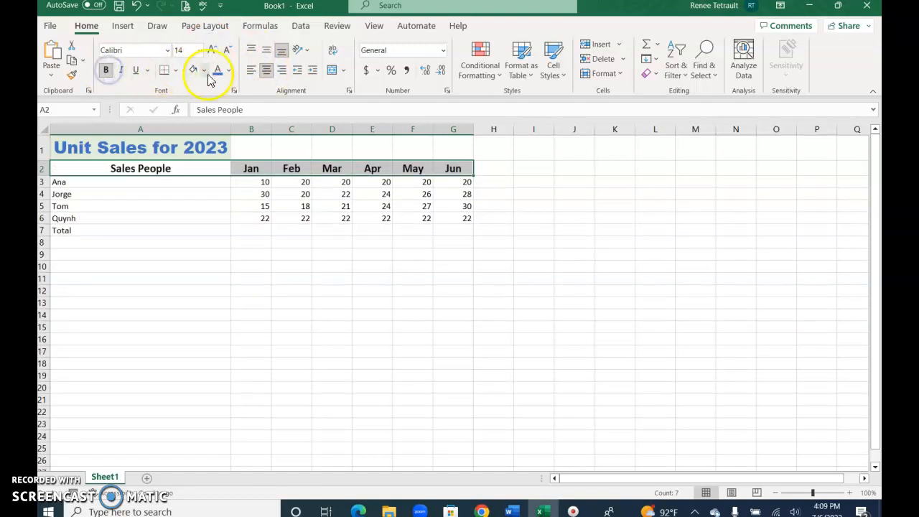
Step: Set the font color of the header row A2:G2 to dark green
left_click(228, 70)
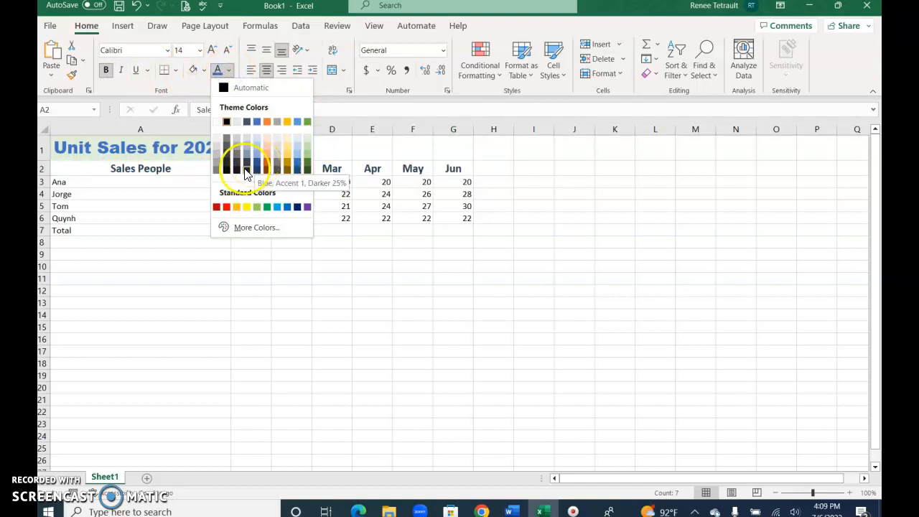
left_click(296, 171)
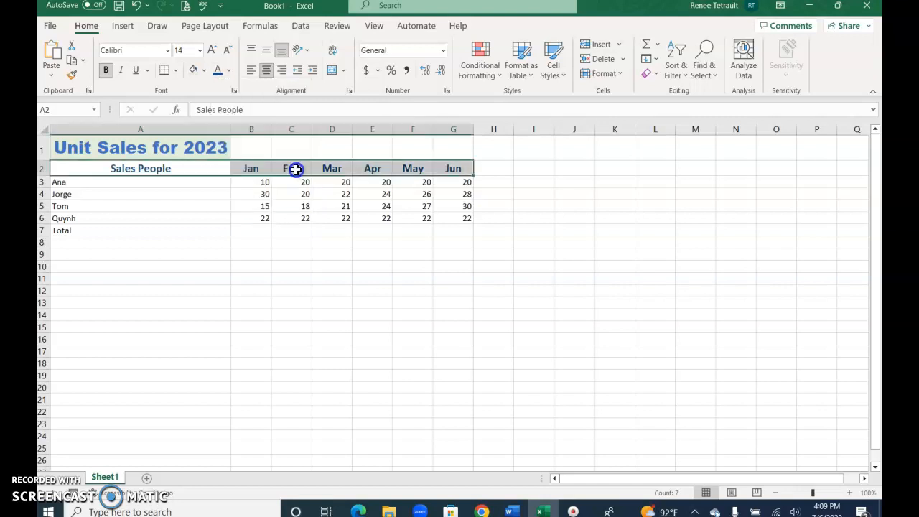
left_click(228, 69)
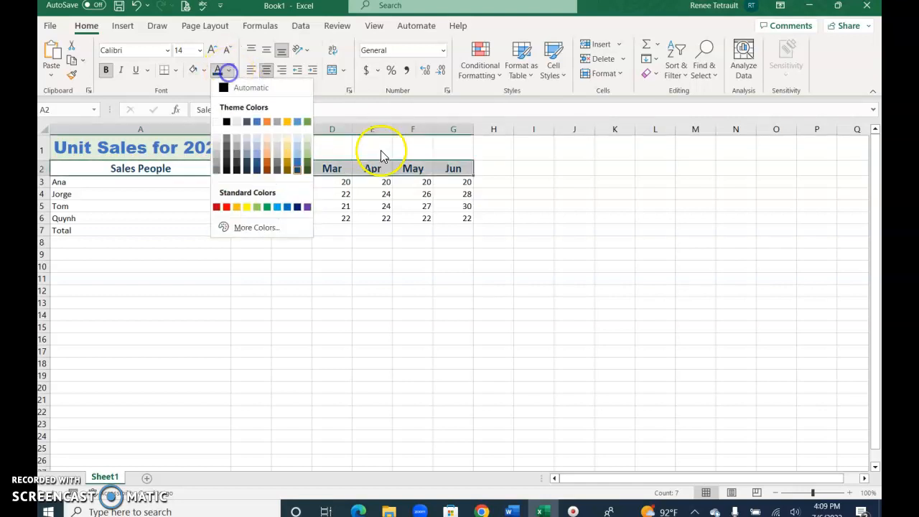
left_click(308, 171)
Step: Fill the header row A2:G2 with light orange
left_click(203, 70)
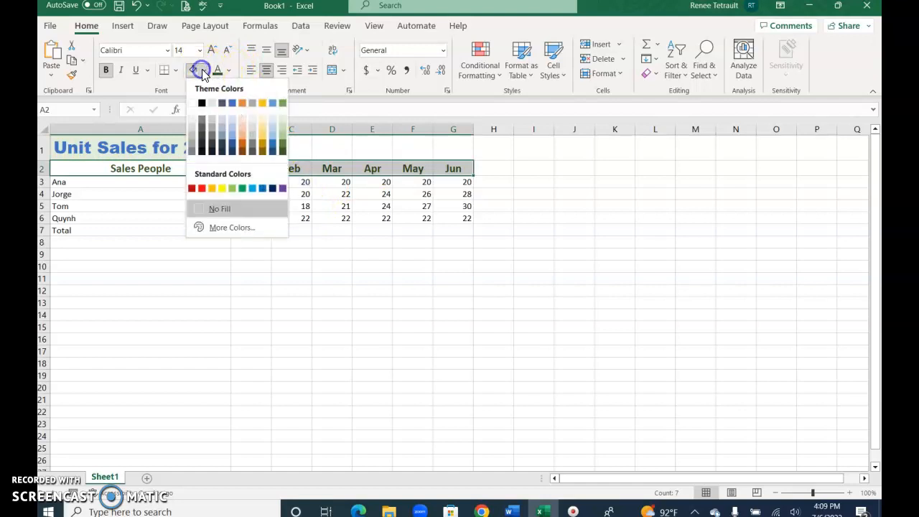
left_click(241, 123)
left_click(252, 259)
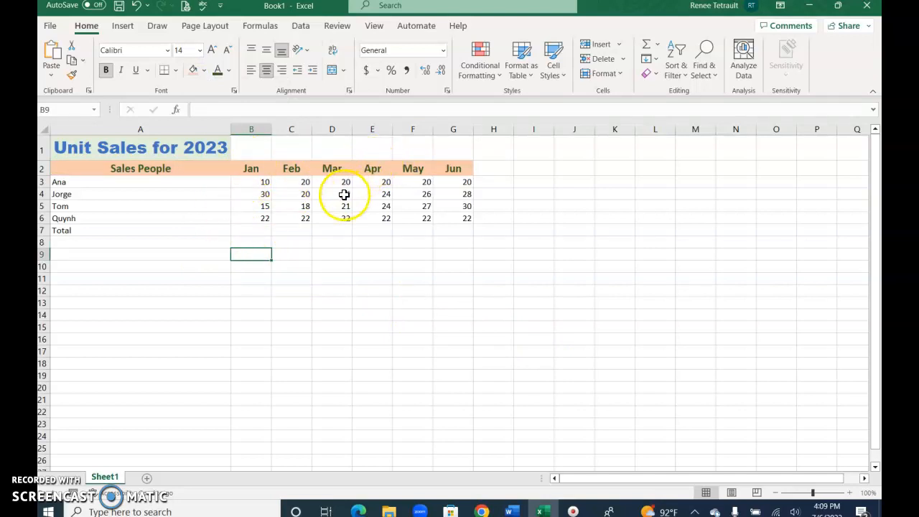
Step: Try the Jumble font on the Sales People header in cell A2, then set it to Verdana Pro Black
left_click(158, 170)
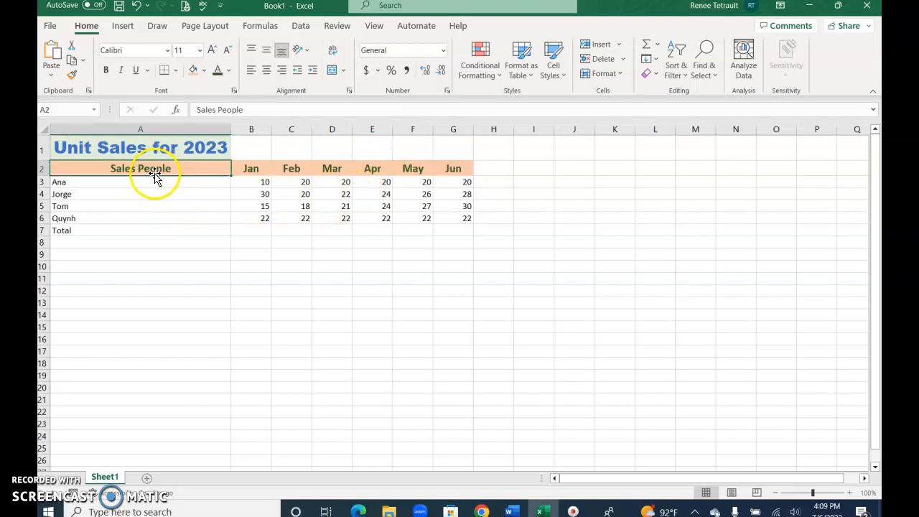
left_click(167, 51)
left_click_drag(280, 83, 304, 226)
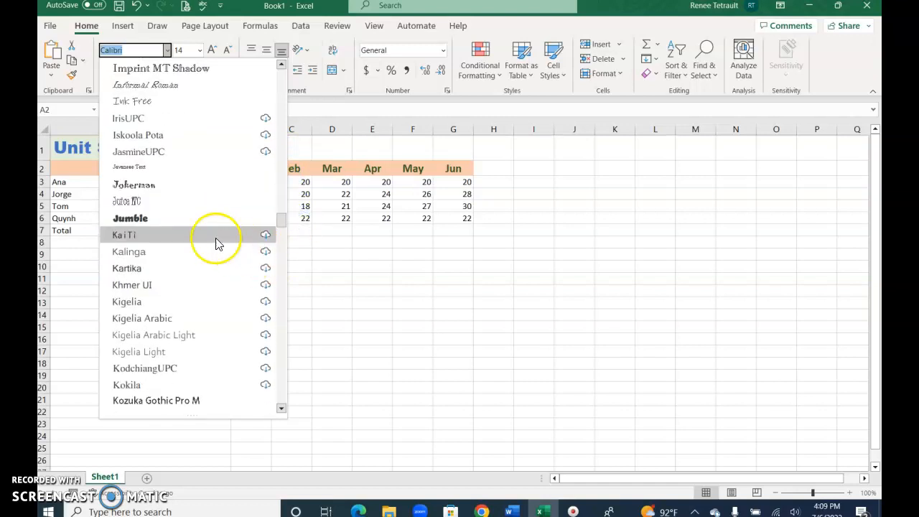
left_click(180, 220)
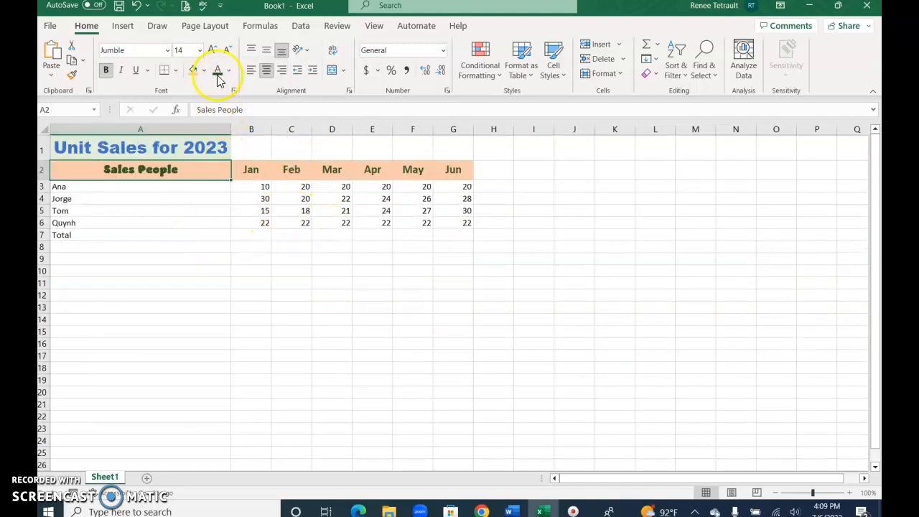
left_click(167, 50)
left_click(213, 355)
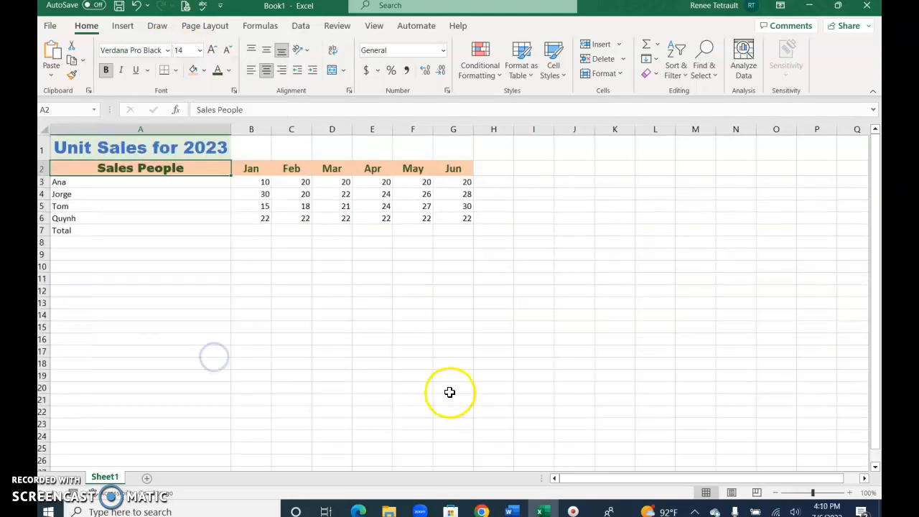
Step: Make the Total label in cell A7 bold and italicize the header row A2:G2
left_click(143, 228)
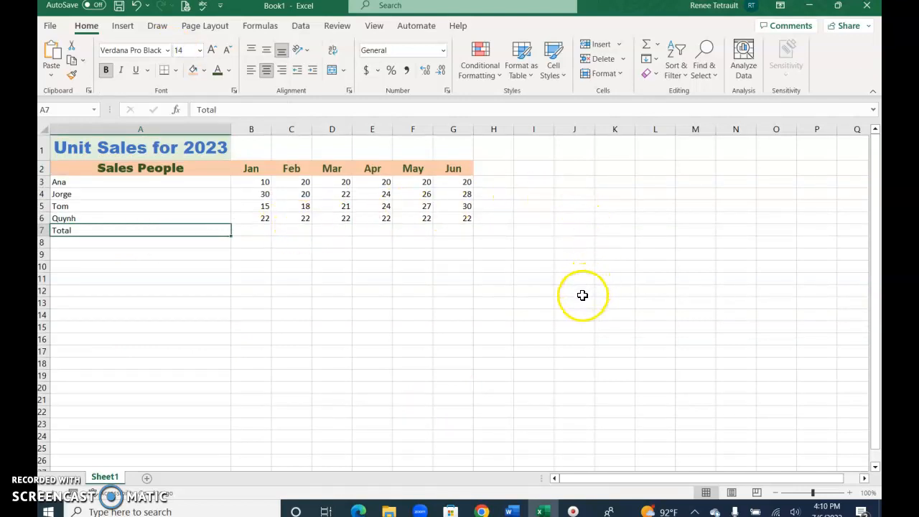
left_click(108, 70)
left_click(155, 168)
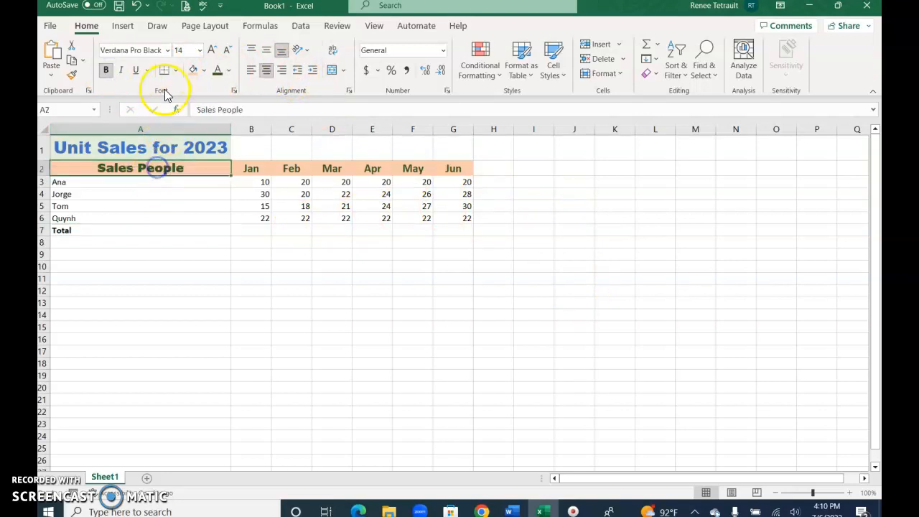
left_click_drag(196, 168, 460, 171)
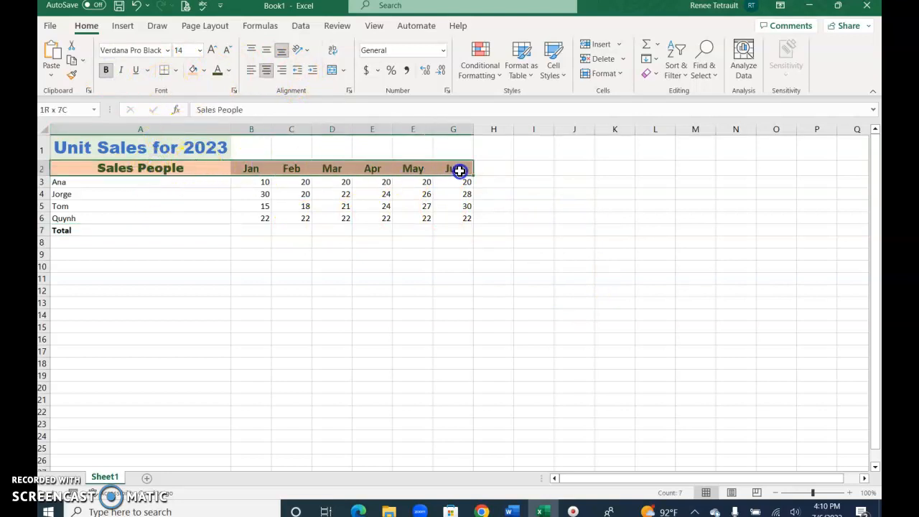
left_click(120, 70)
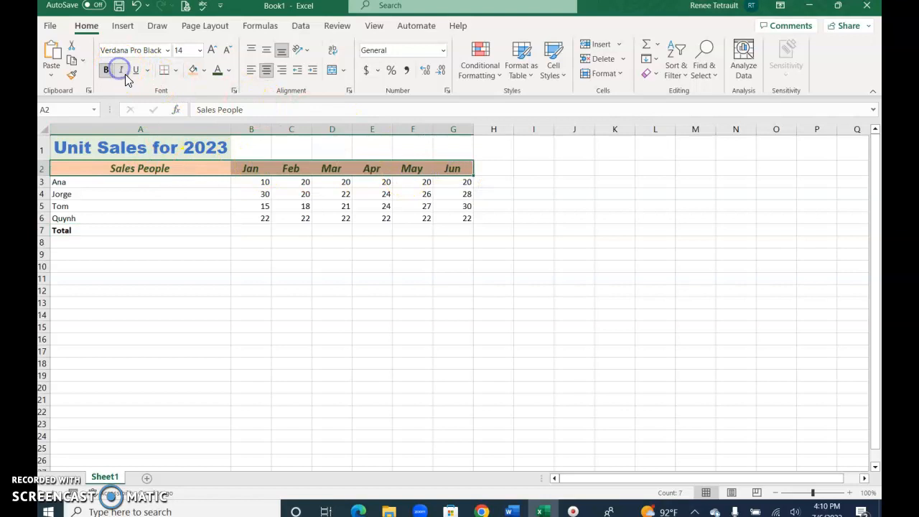
left_click(253, 350)
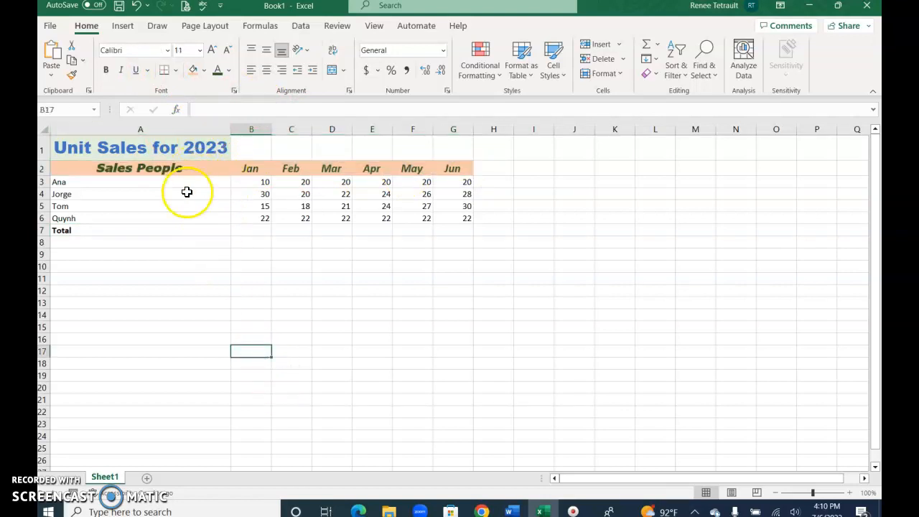
Step: Total the January sales in cell B7 with the Sum function over B3:B6
left_click(186, 192)
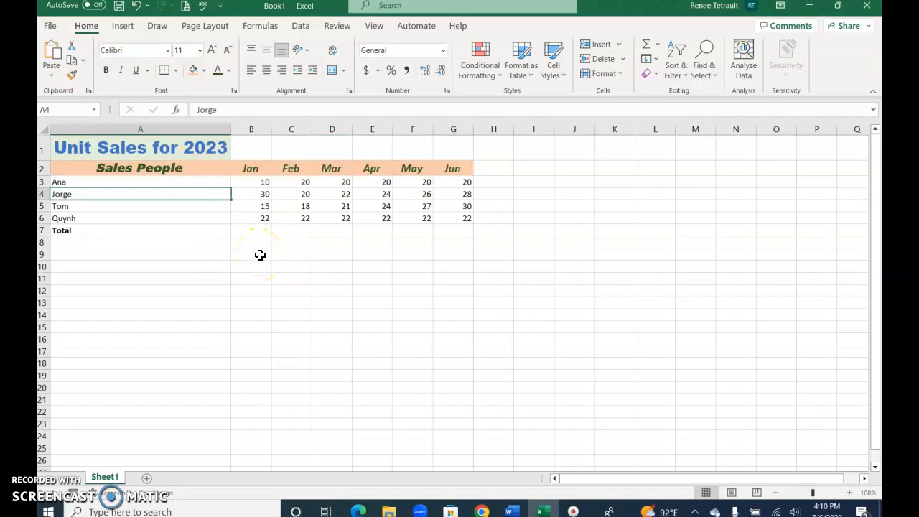
left_click(179, 228)
left_click(246, 231)
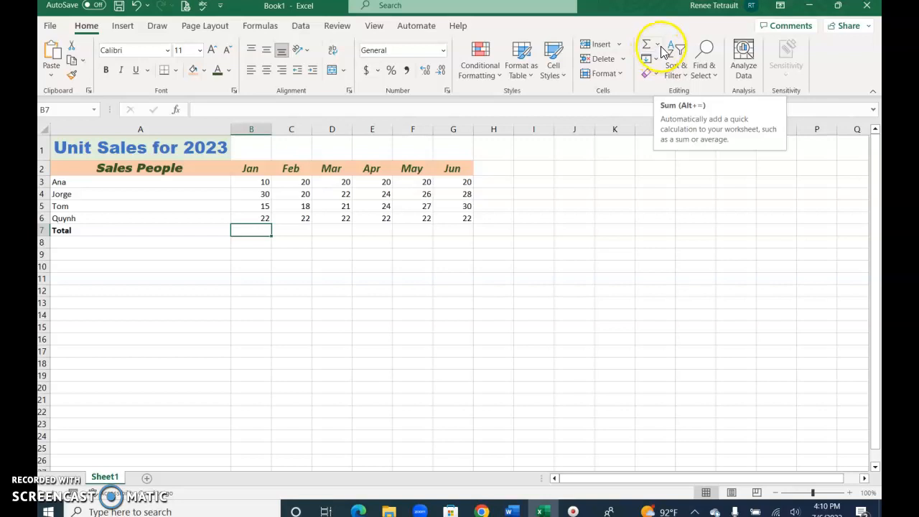
left_click(659, 46)
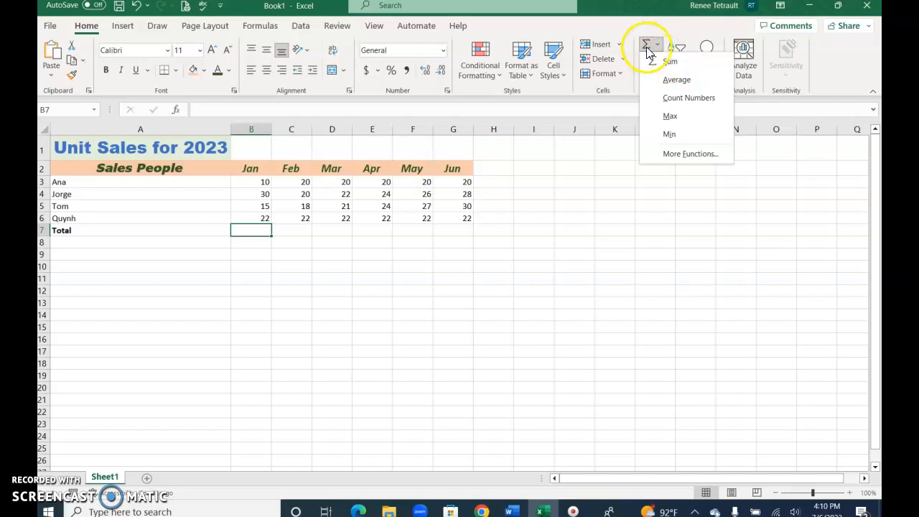
left_click(671, 64)
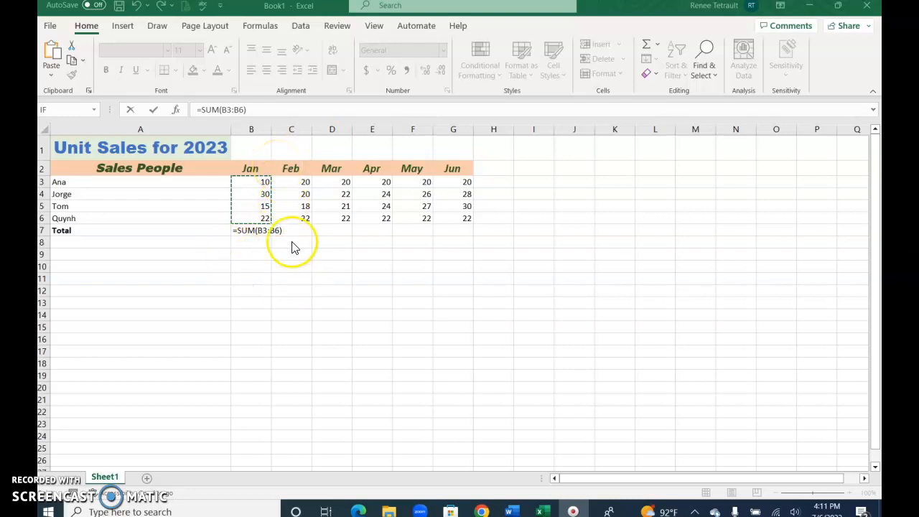
left_click(252, 229)
key("Return")
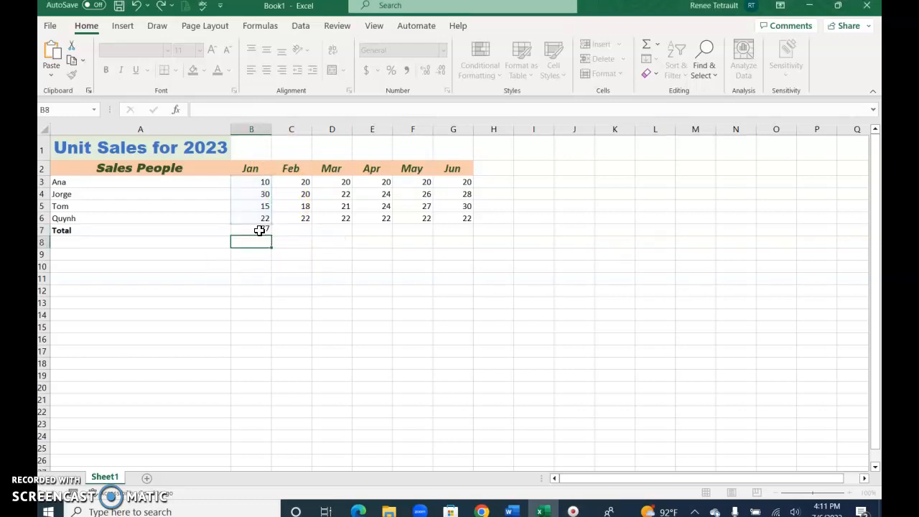
Step: Add an automatic sum of C3:C6 in cell C7 for the February total
left_click(290, 229)
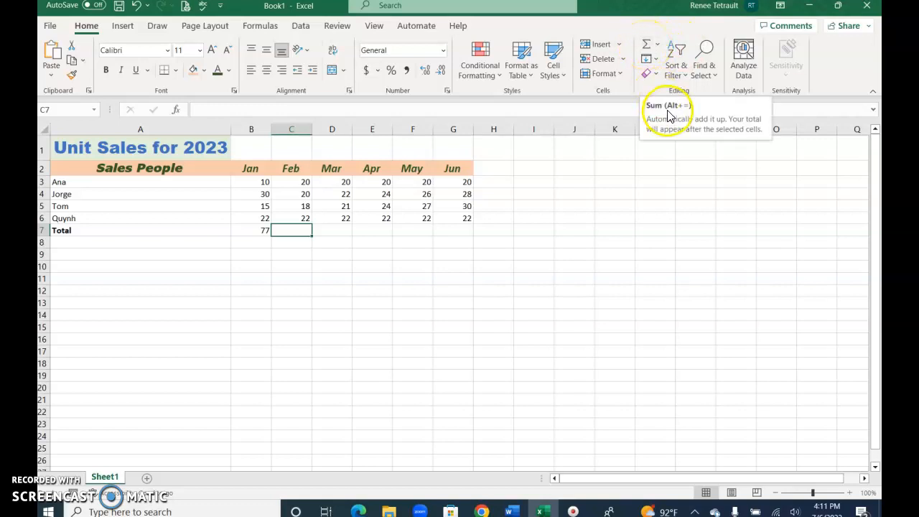
left_click(648, 48)
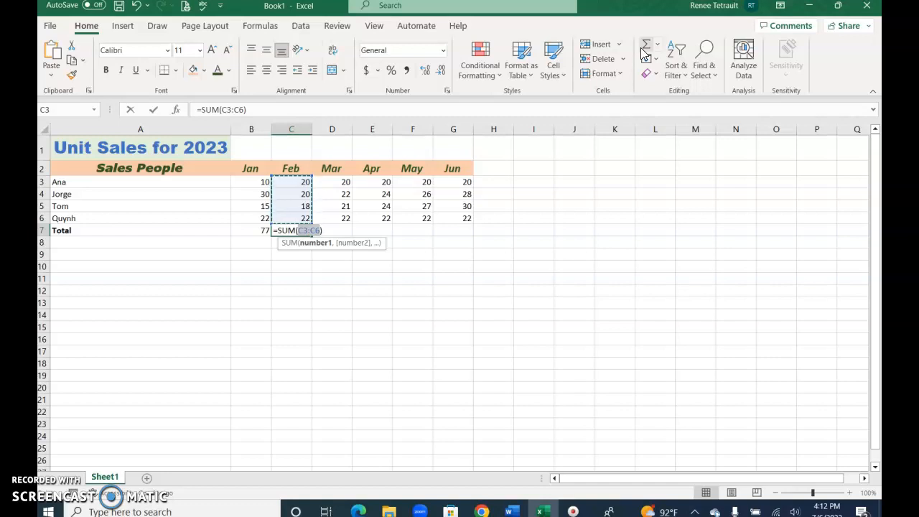
key("Return")
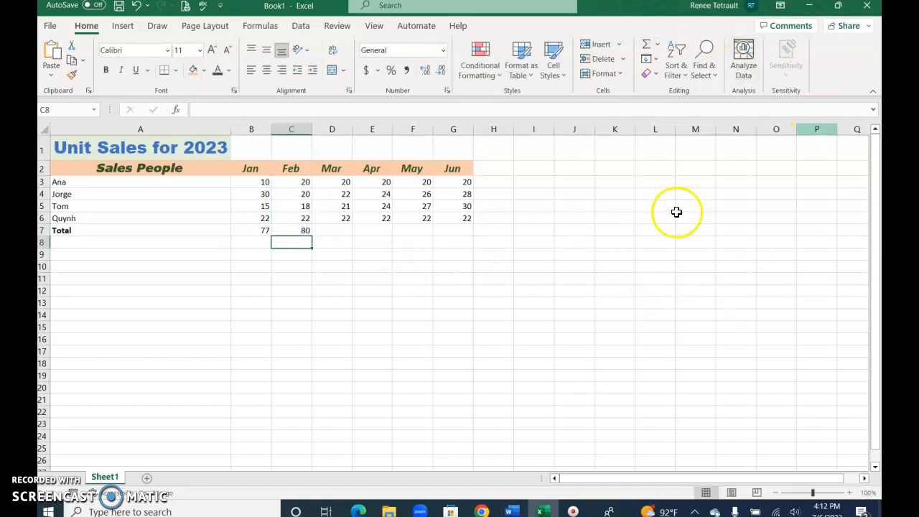
Step: Copy the sum formula from C7 across D7:G7 to total March through June
left_click(304, 231)
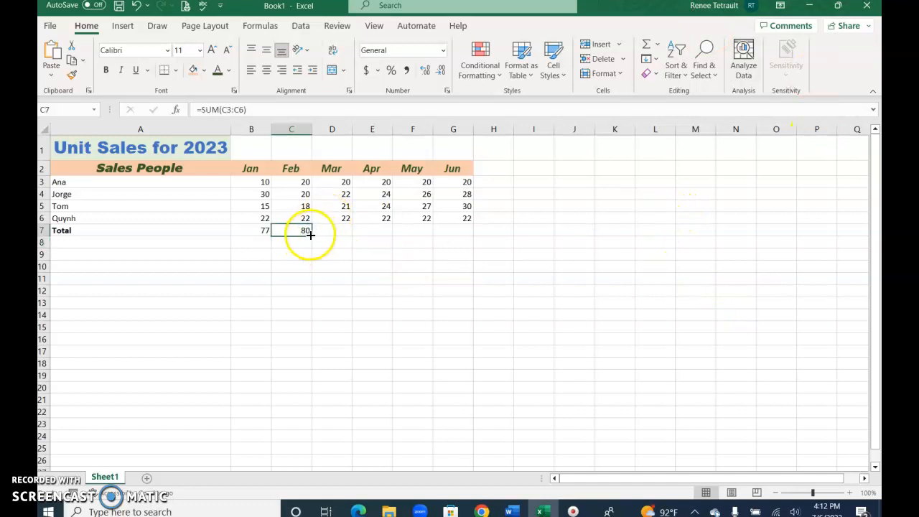
left_click(261, 231)
left_click(300, 229)
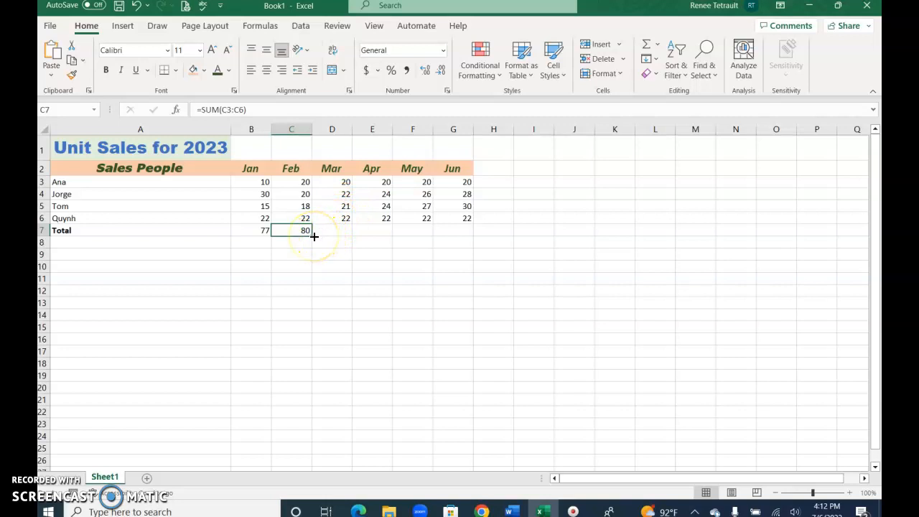
left_click_drag(313, 236, 468, 238)
Step: Examine the formulas in the Total row to check which column range each month's sum uses
left_click(288, 233)
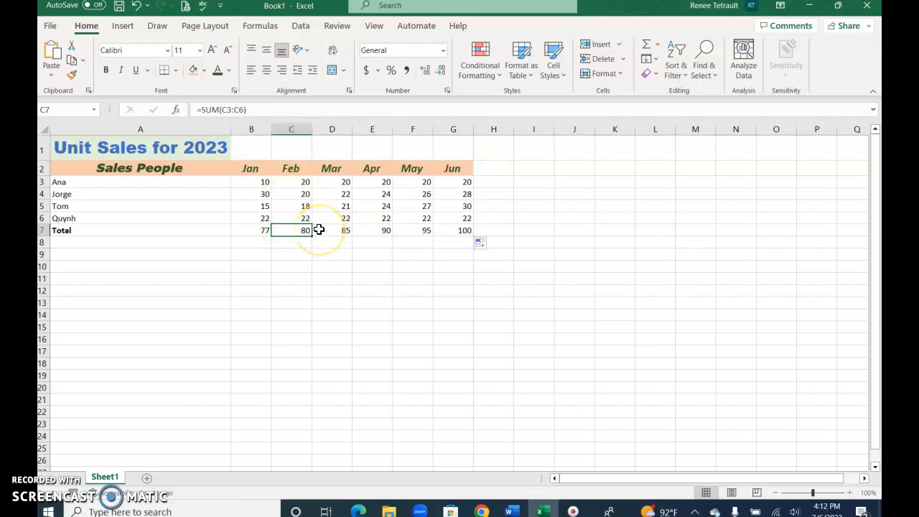
left_click(319, 229)
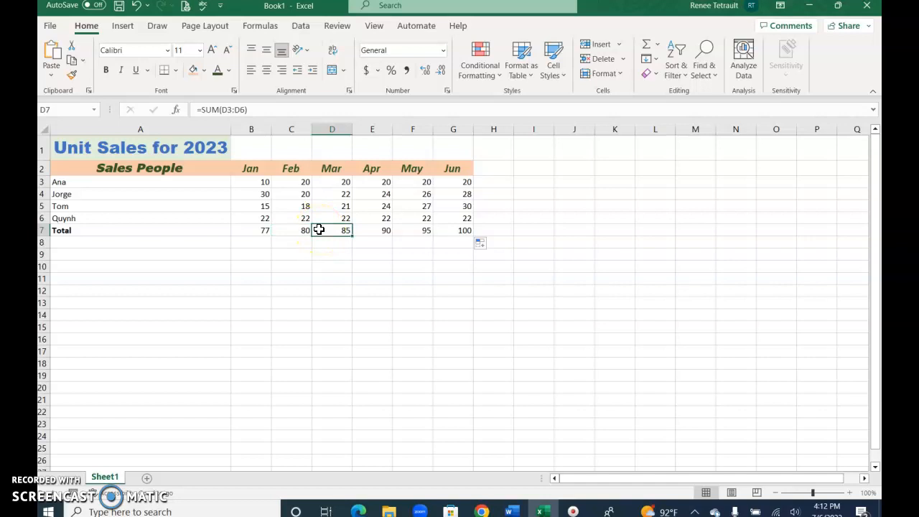
key("Right")
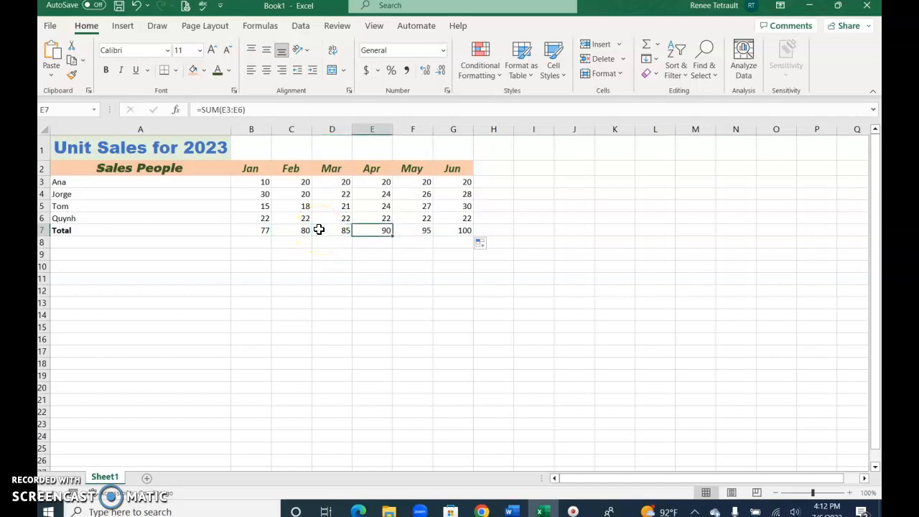
key("Right")
key("Right")
key("Left")
key("Left")
key("Left")
key("Left")
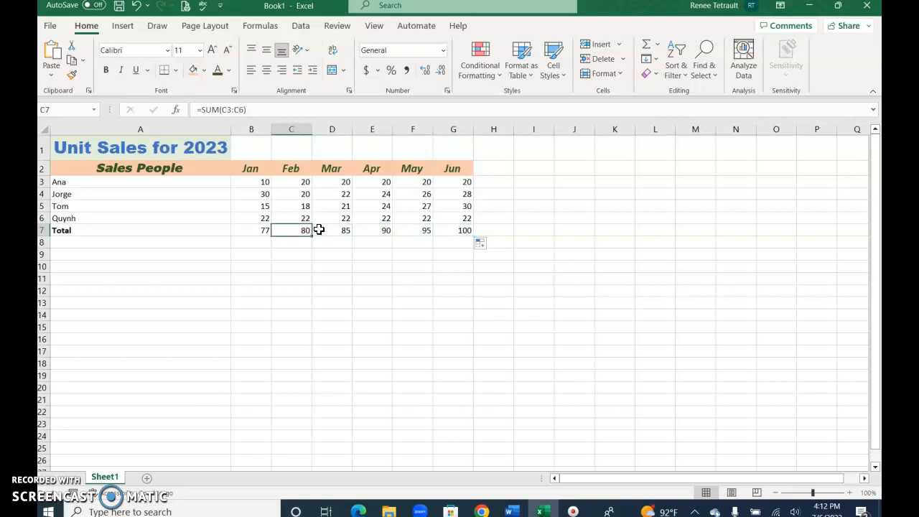
key("Left")
key("Left")
key("Down")
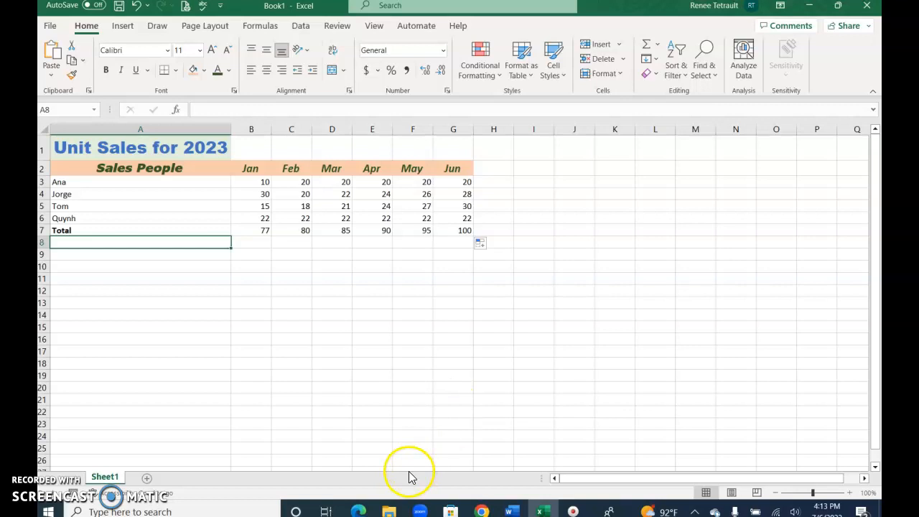
Step: Switch to Chrome and show the untitled Google Sheets spreadsheet with the same sales data
left_click(359, 510)
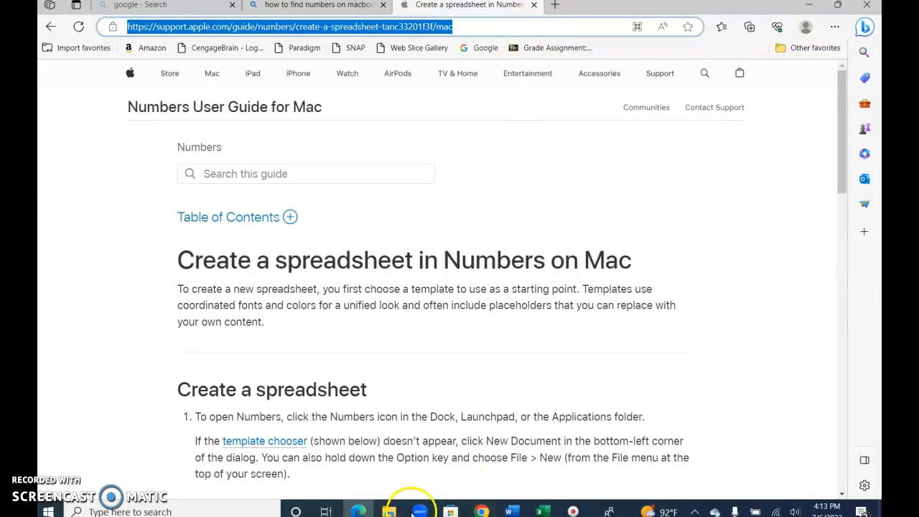
left_click(482, 510)
left_click(638, 6)
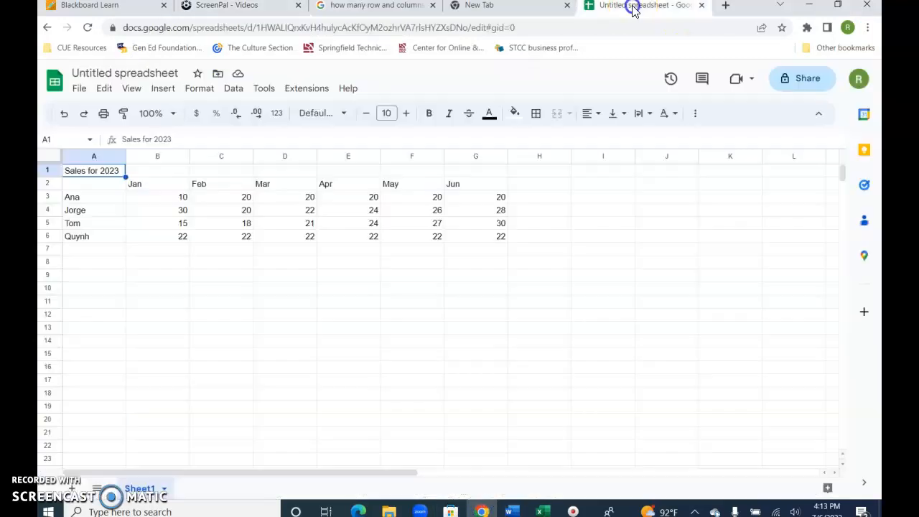
Step: Change the title in cell A1 to "Unit Sales for 2023"
double_click(75, 174)
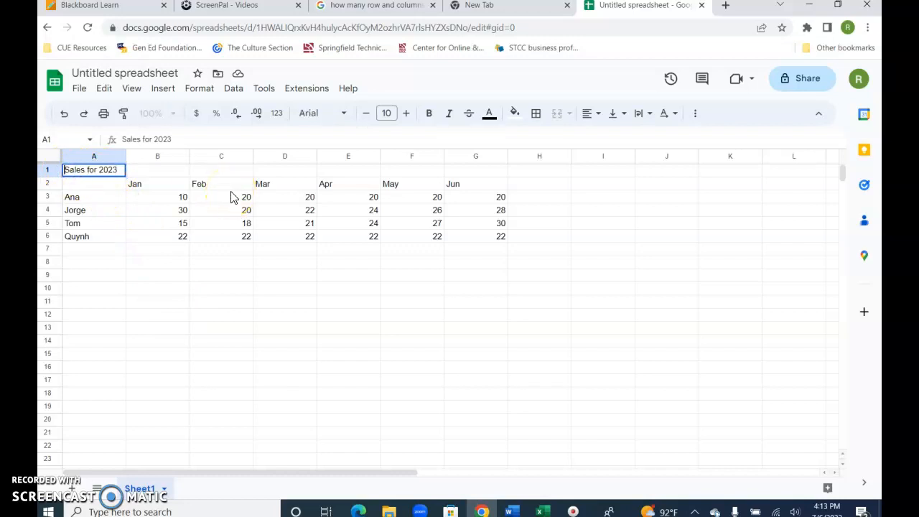
type("Unit")
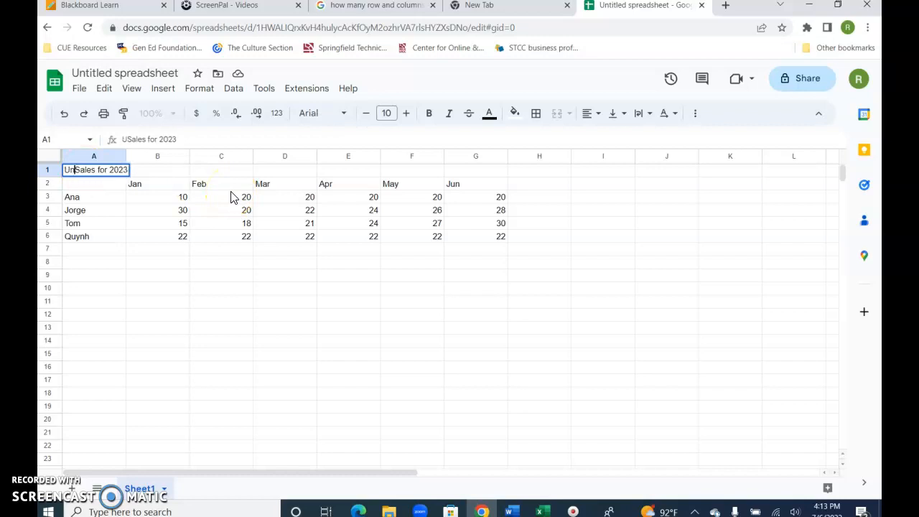
key("Return")
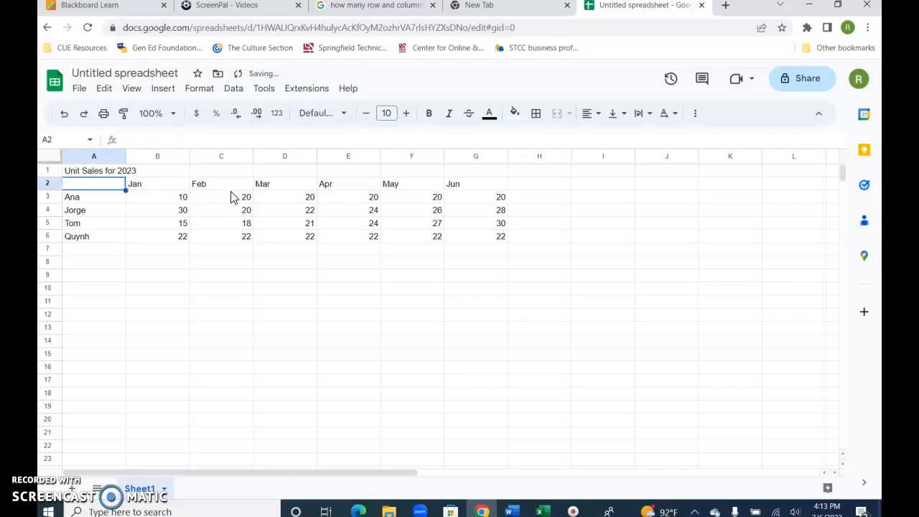
Step: Increase the title in cell A1 to font size 15 and make it bold
left_click(74, 171)
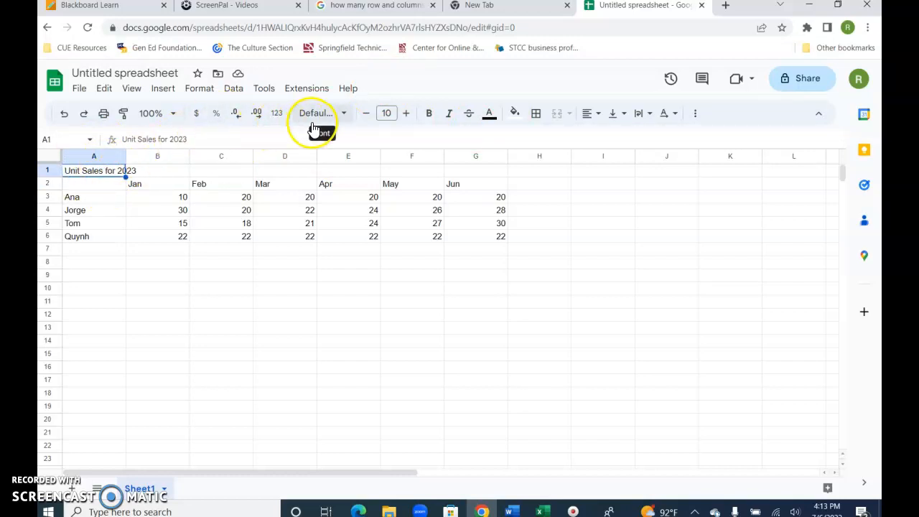
left_click(406, 115)
left_click(405, 115)
left_click(405, 115)
left_click(405, 114)
left_click(406, 115)
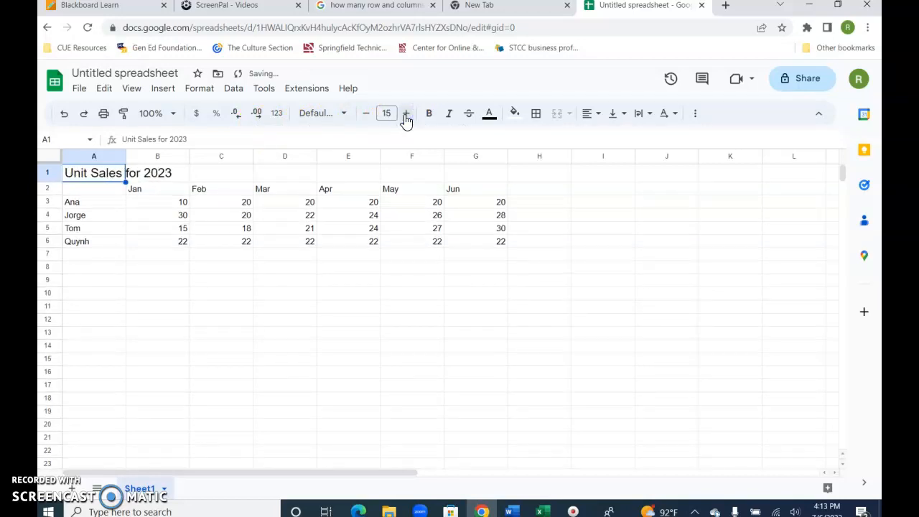
left_click(431, 115)
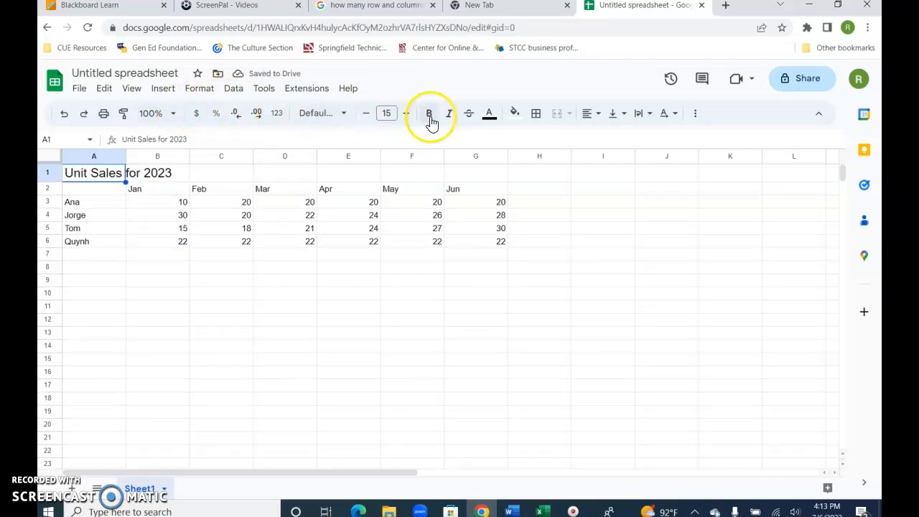
Step: Set the title in cell A1 to the Bree Serif font and enter the heading "Sales People" in cell A2
left_click(343, 114)
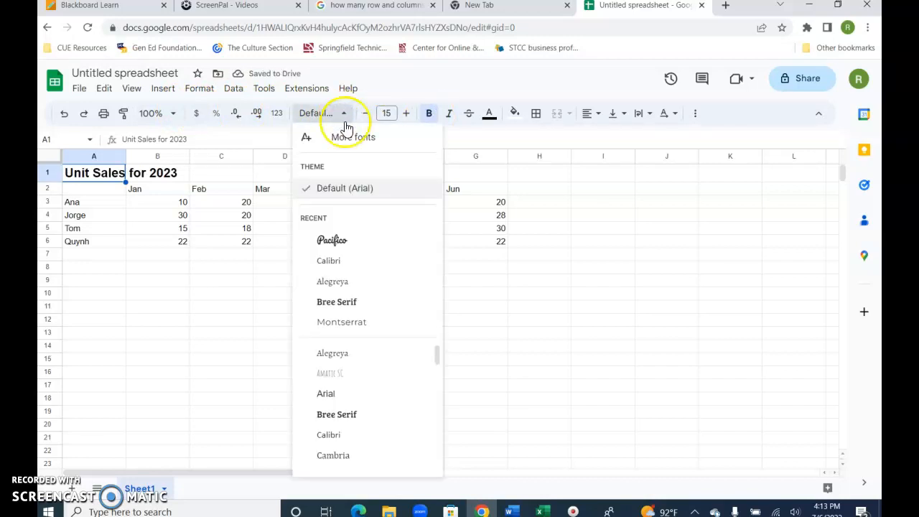
left_click(363, 307)
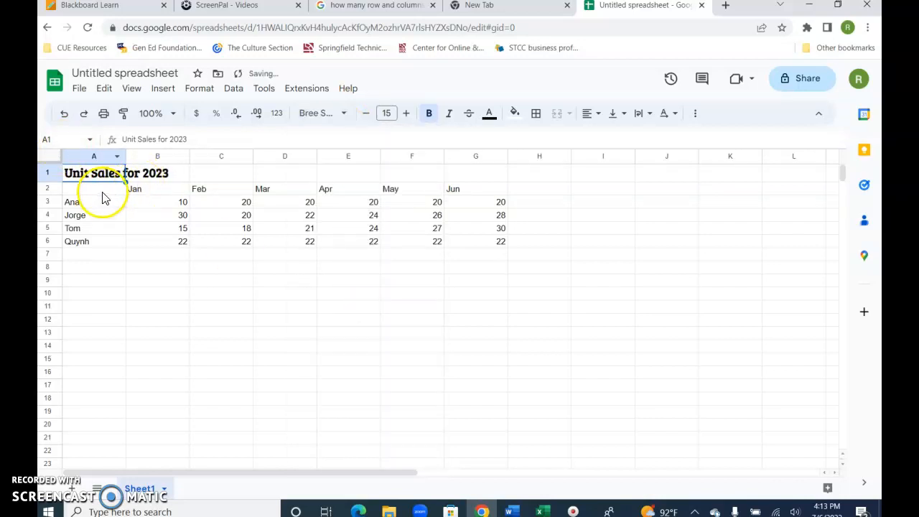
left_click(101, 190)
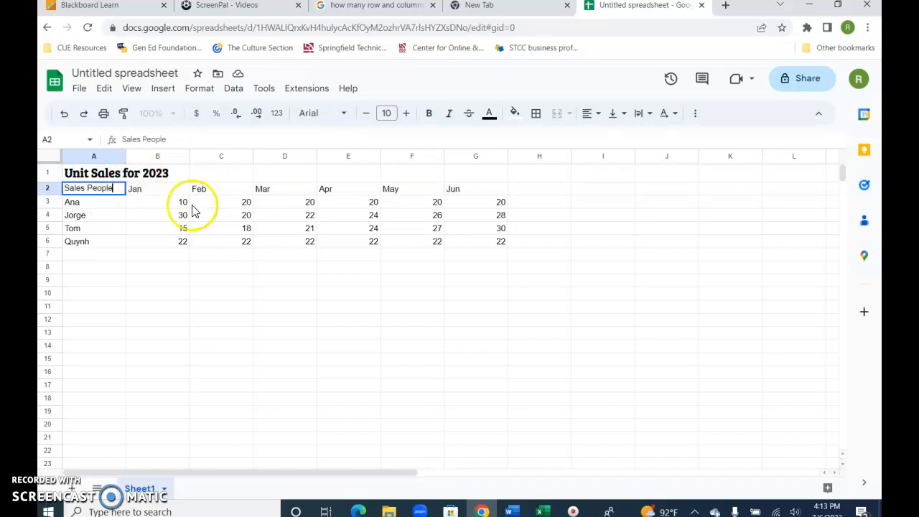
left_click(137, 229)
Step: Format the header row A2:G2 in the Pacifico font at size 13 and make it bold
left_click_drag(117, 188, 469, 188)
left_click(345, 121)
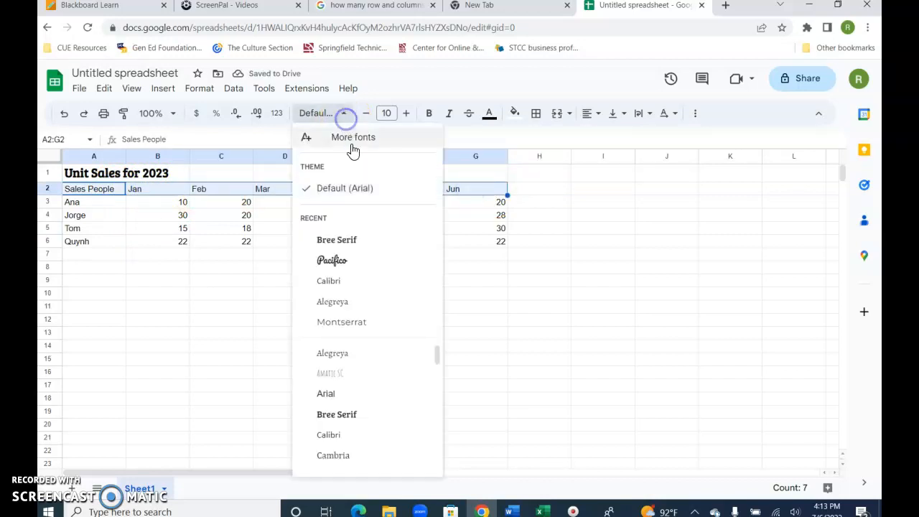
left_click(349, 261)
left_click(403, 113)
left_click(404, 113)
left_click(403, 114)
left_click(428, 115)
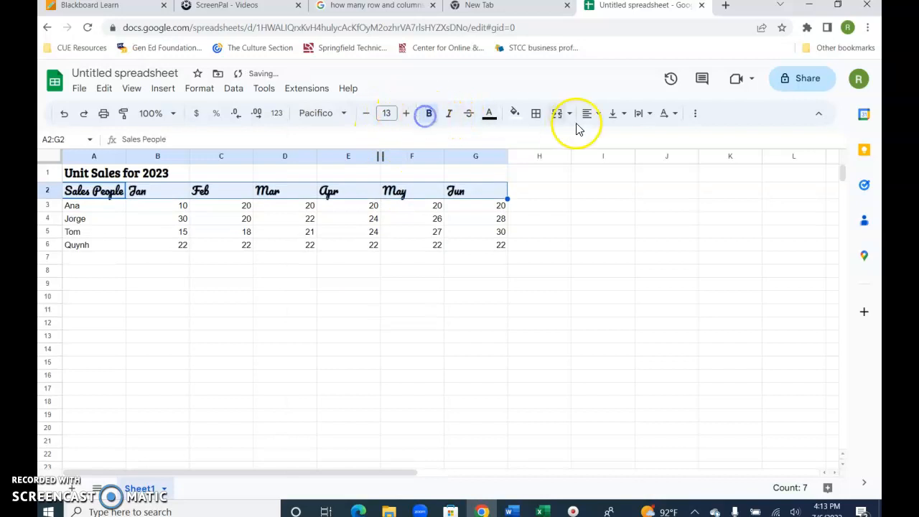
Step: Center the headings in A2:G2 horizontally and change their font to Alegreya
left_click(590, 114)
left_click(609, 141)
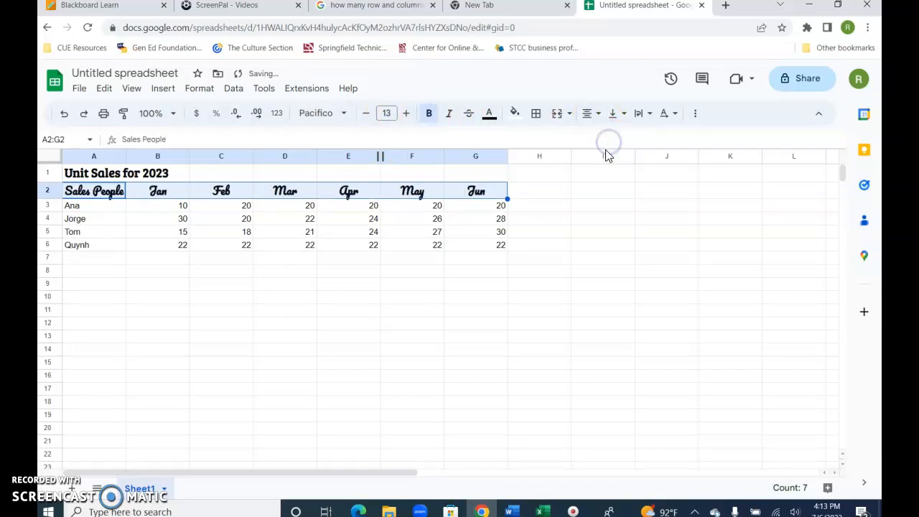
left_click(343, 115)
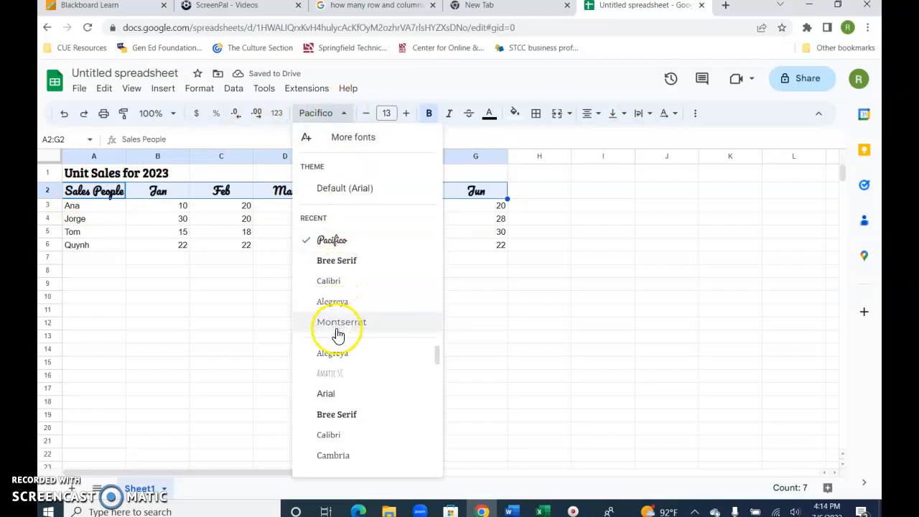
left_click(337, 302)
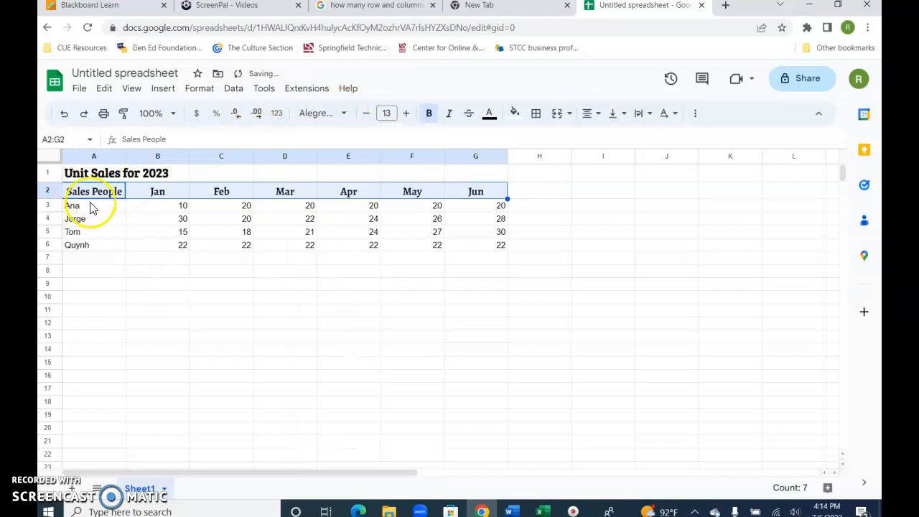
Step: Enter the label "Total" in cell A7 and widen column A until the whole title fits inside it
left_click(88, 258)
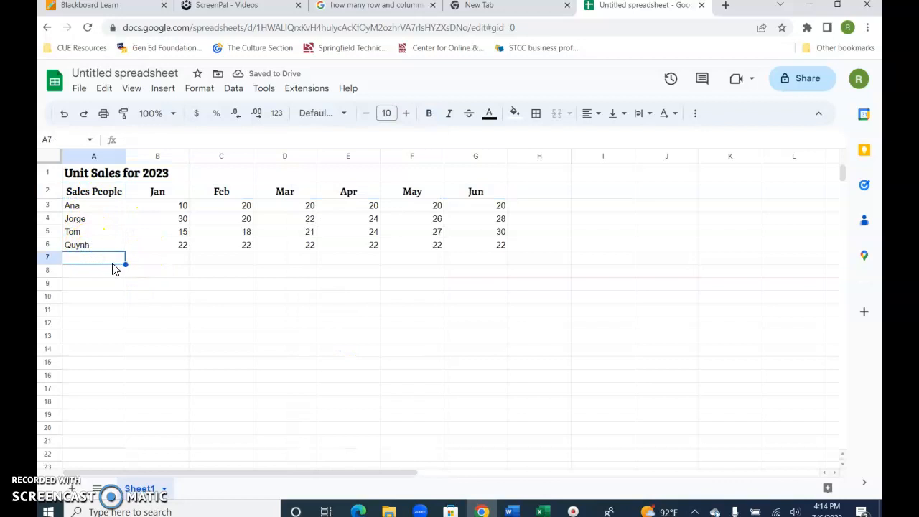
key("Return")
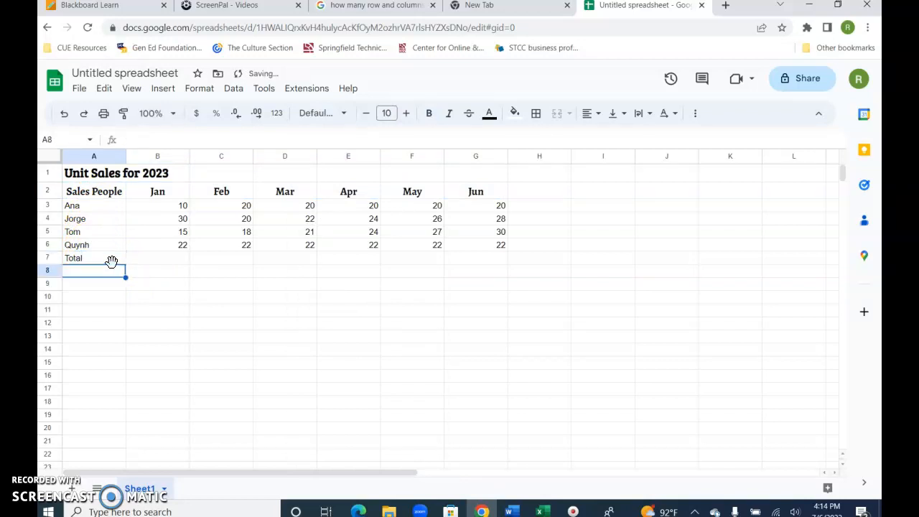
left_click(161, 262)
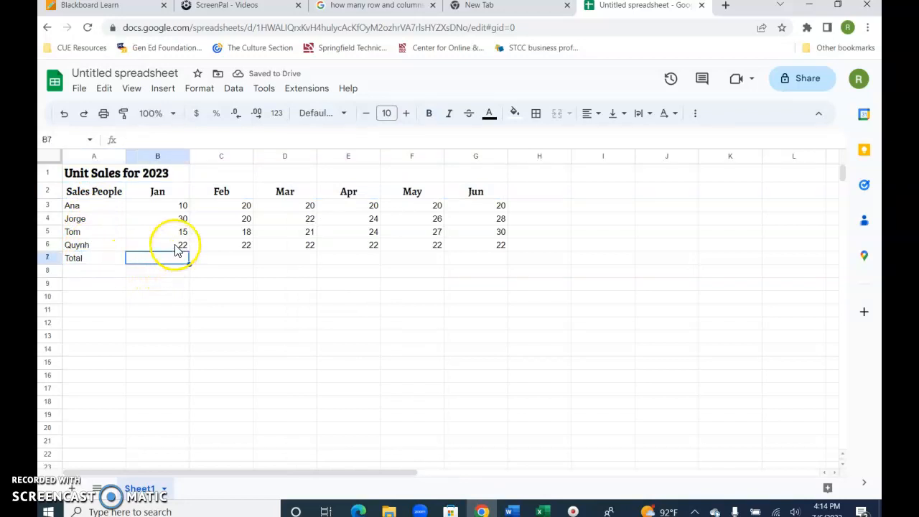
left_click(93, 174)
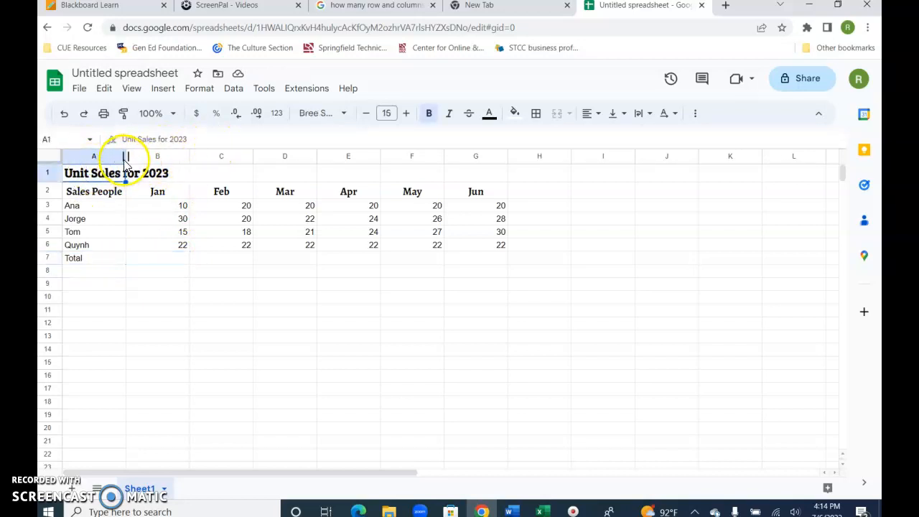
left_click_drag(126, 155, 193, 158)
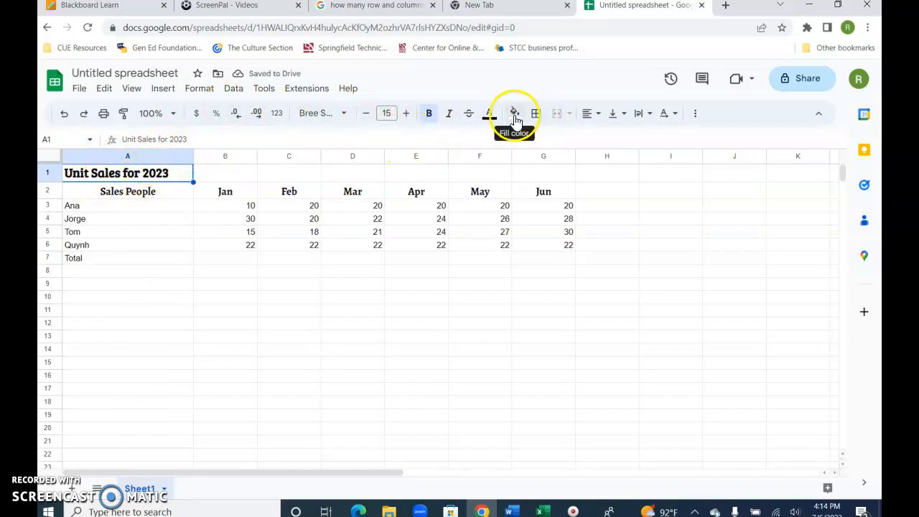
Step: Give the title in cell A1 a very dark magenta text color and a pale red fill
left_click(489, 113)
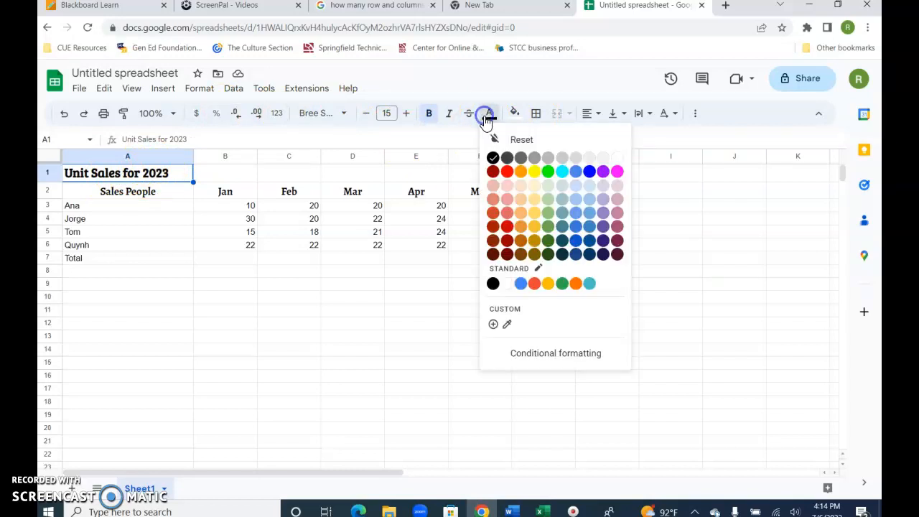
left_click(616, 255)
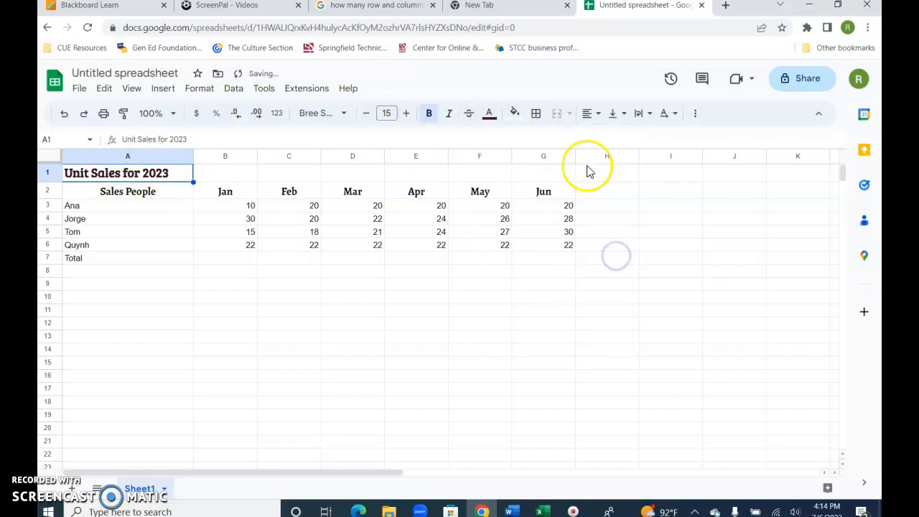
left_click(517, 116)
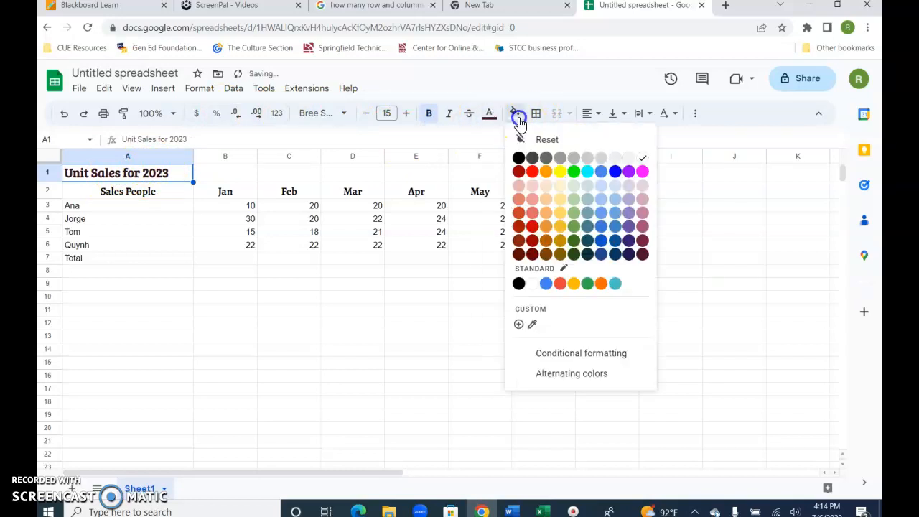
left_click(532, 186)
Step: Color the header row A2:G2 with blue text and a light magenta fill
left_click(109, 195)
left_click_drag(109, 196, 531, 201)
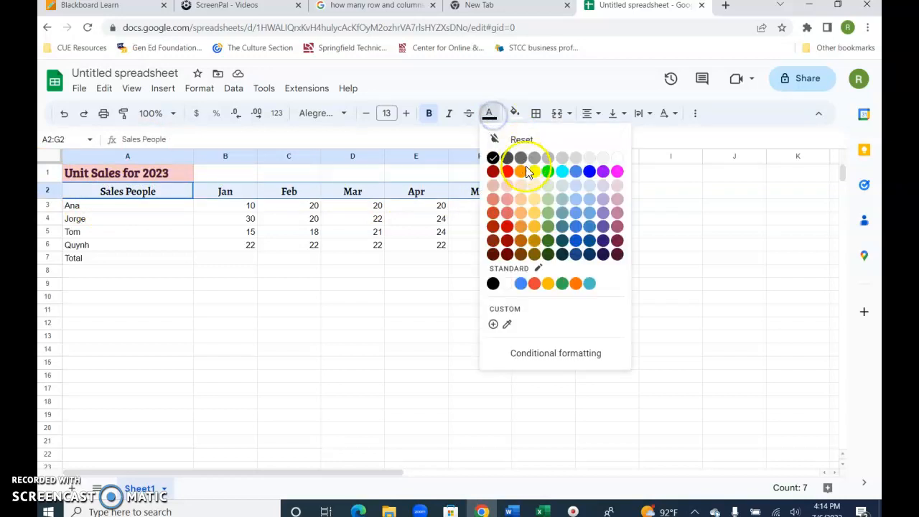
left_click(589, 172)
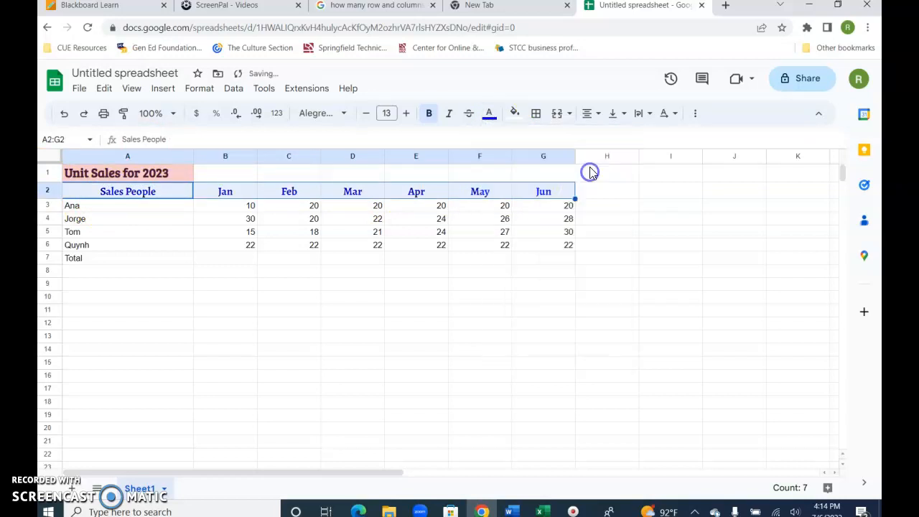
left_click(514, 115)
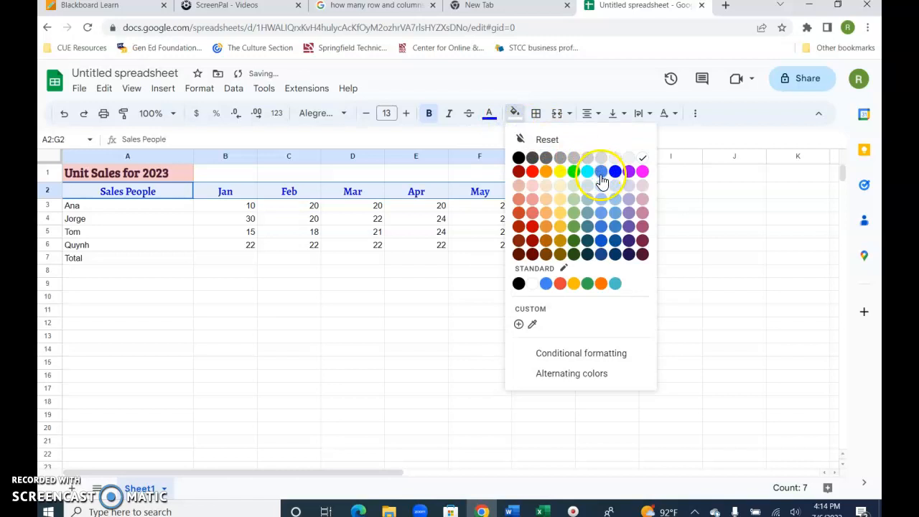
left_click(638, 200)
left_click(325, 297)
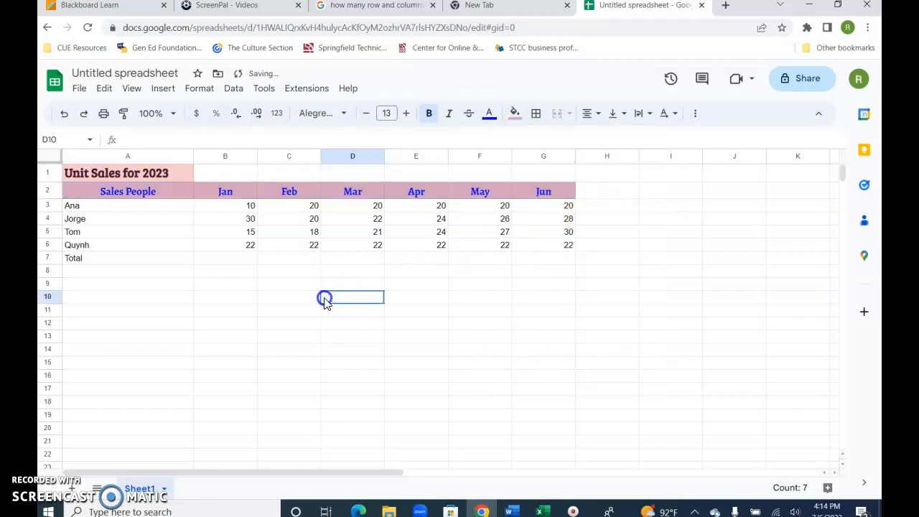
Step: Total the January sales in cell B7 with the SUM function over the range B3:B6
left_click(140, 257)
left_click(237, 260)
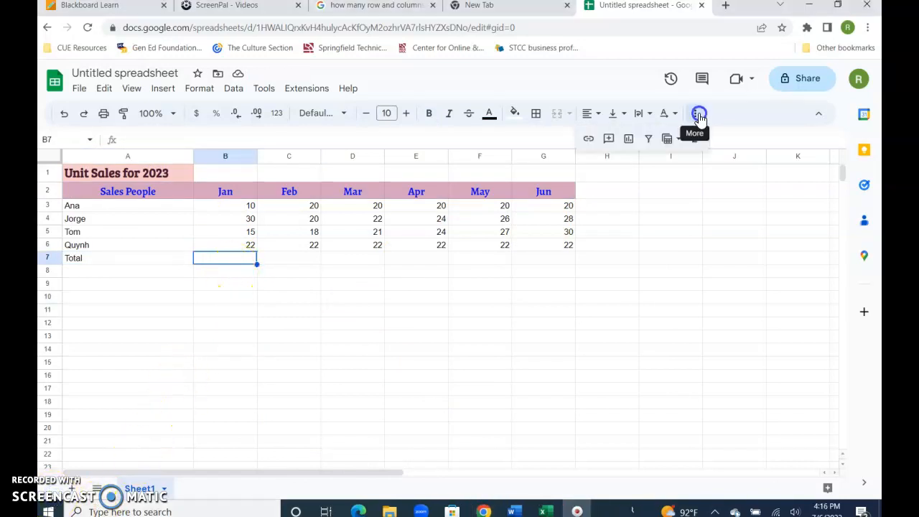
left_click(697, 113)
left_click(208, 262)
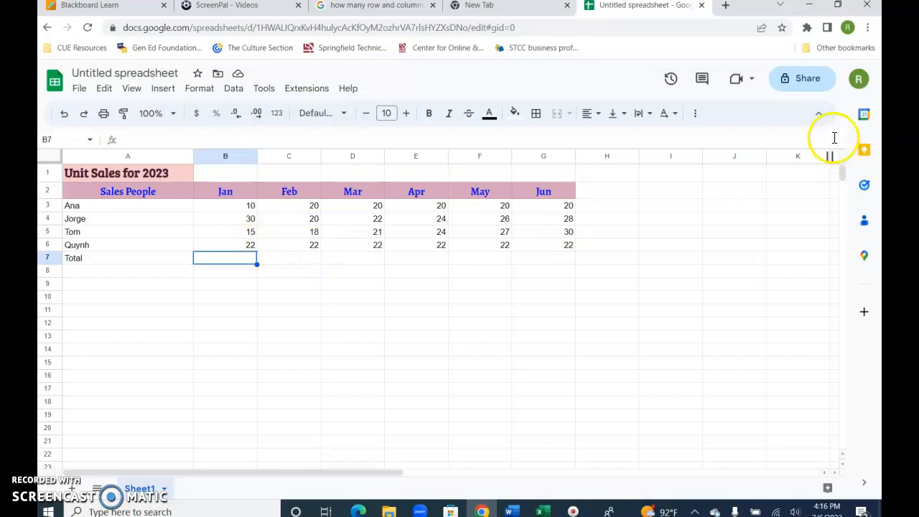
left_click(698, 115)
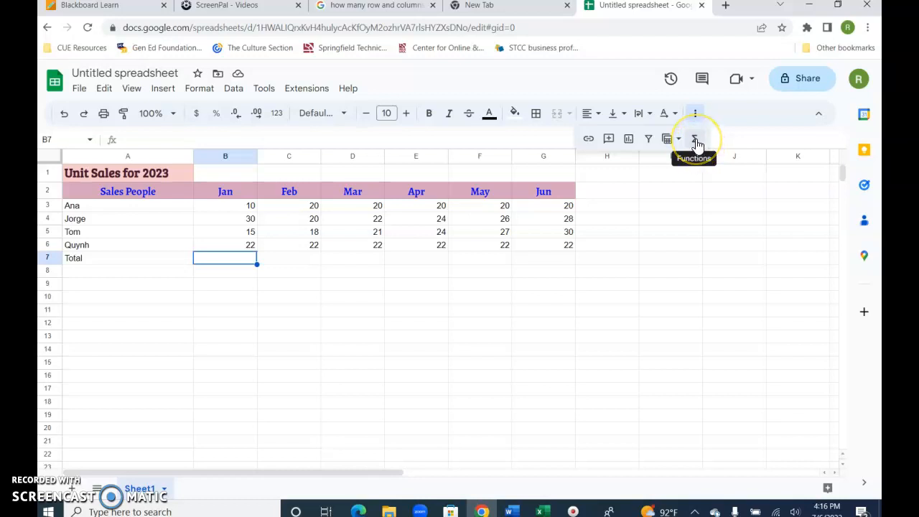
left_click(695, 140)
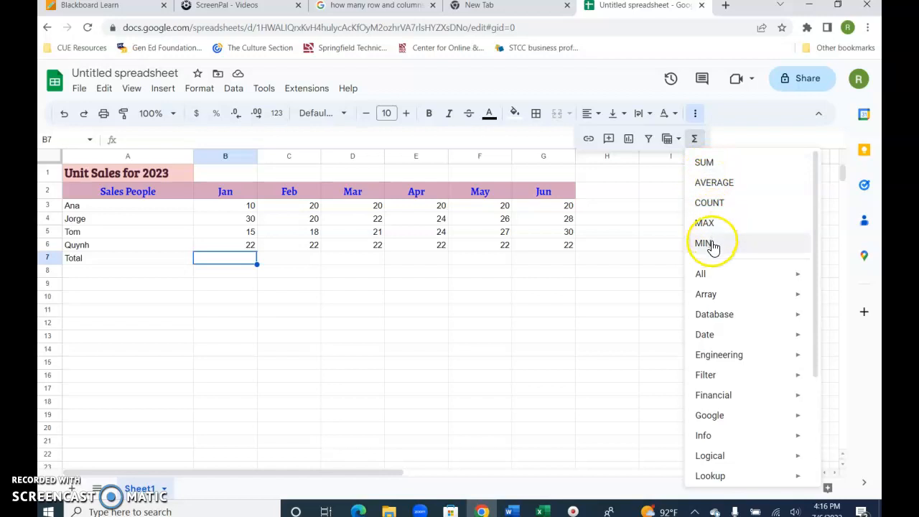
left_click(711, 165)
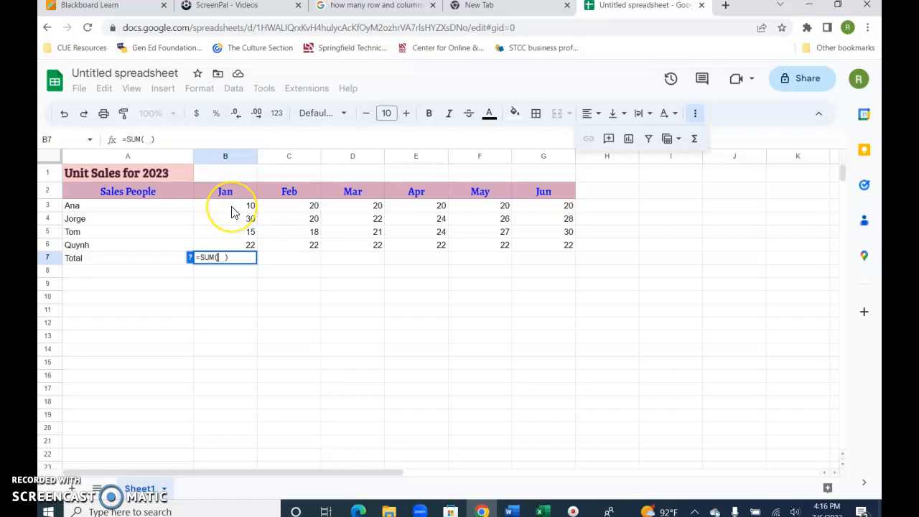
left_click_drag(232, 210, 231, 246)
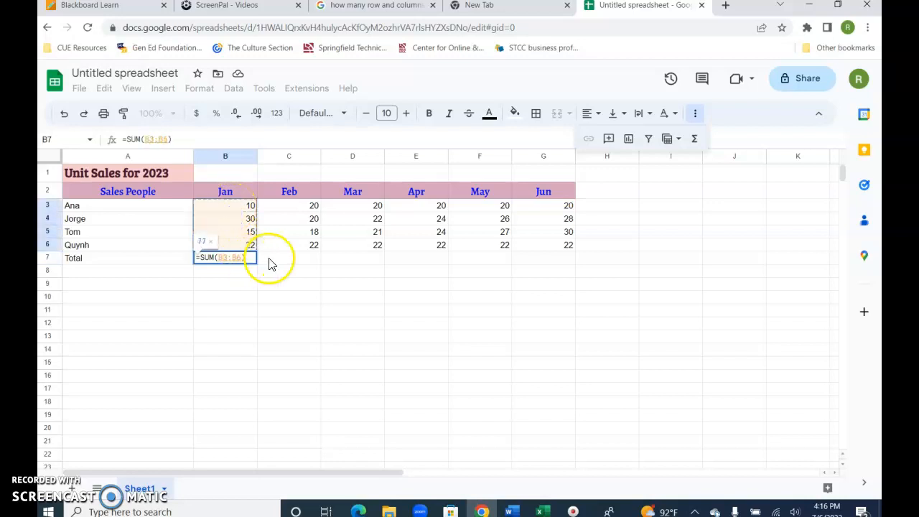
left_click(307, 261)
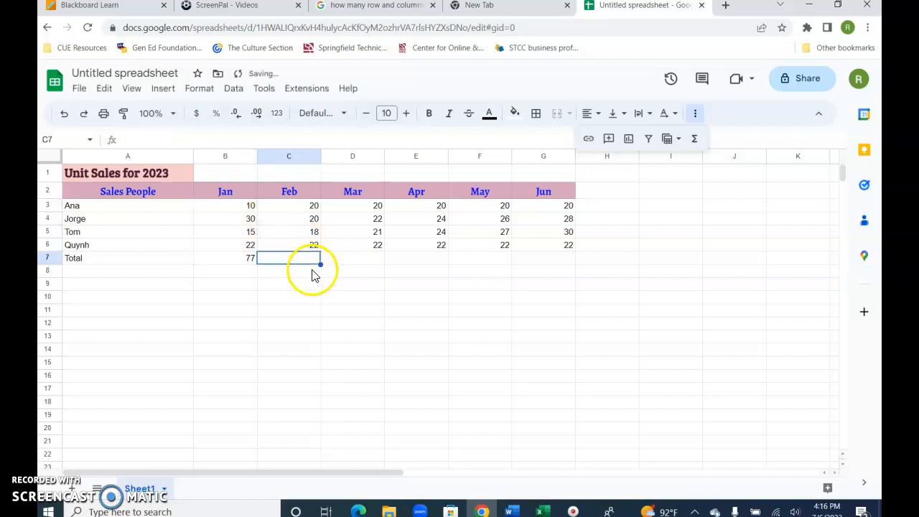
Step: Total the February sales in cell C7 with the SUM function over the range C3:C6
left_click(694, 139)
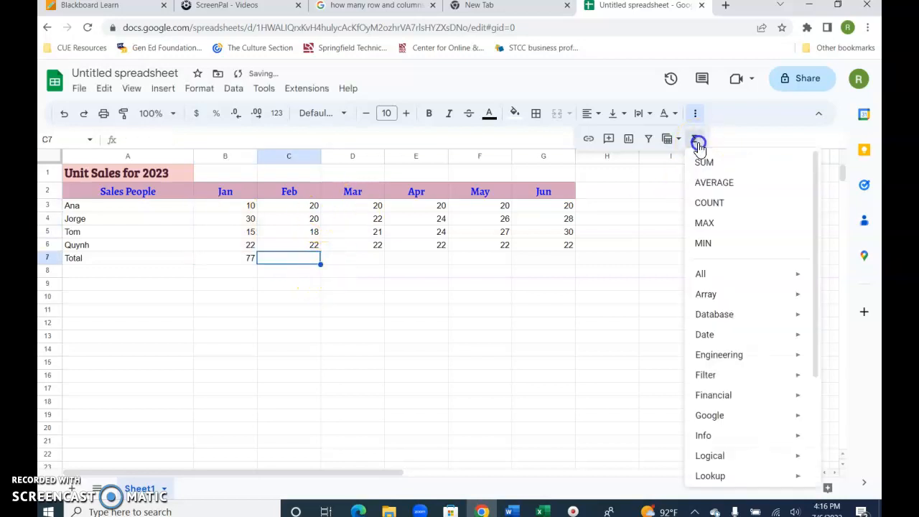
left_click(699, 164)
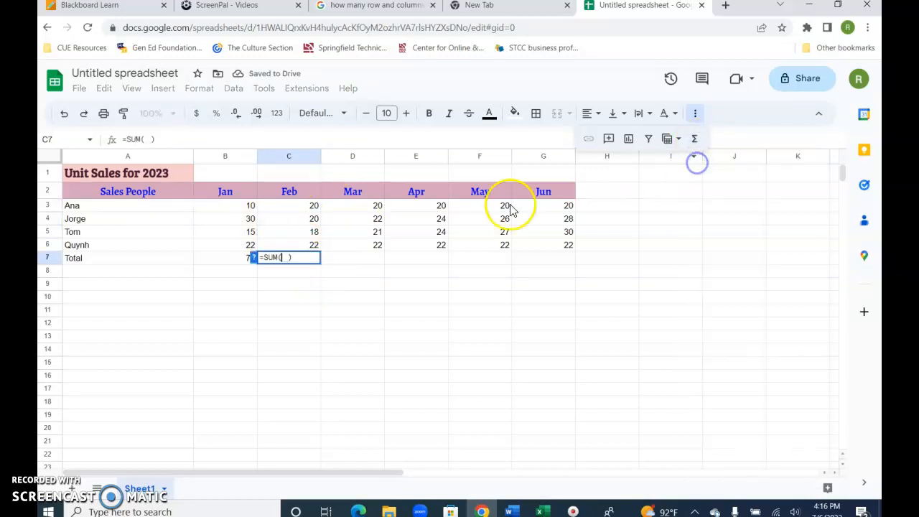
left_click(288, 209)
left_click_drag(289, 215, 299, 248)
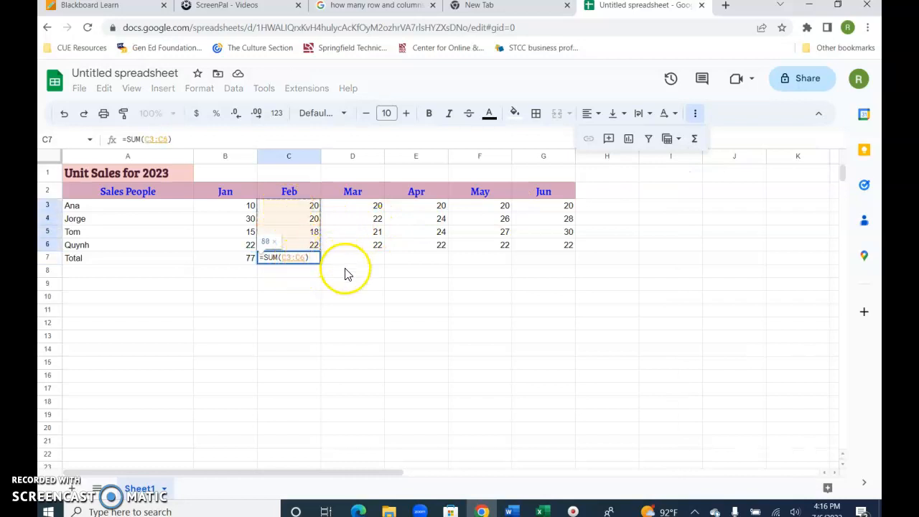
key("Return")
Step: Fill the February total formula from C7 across to G7 to total the months March through June
left_click(312, 264)
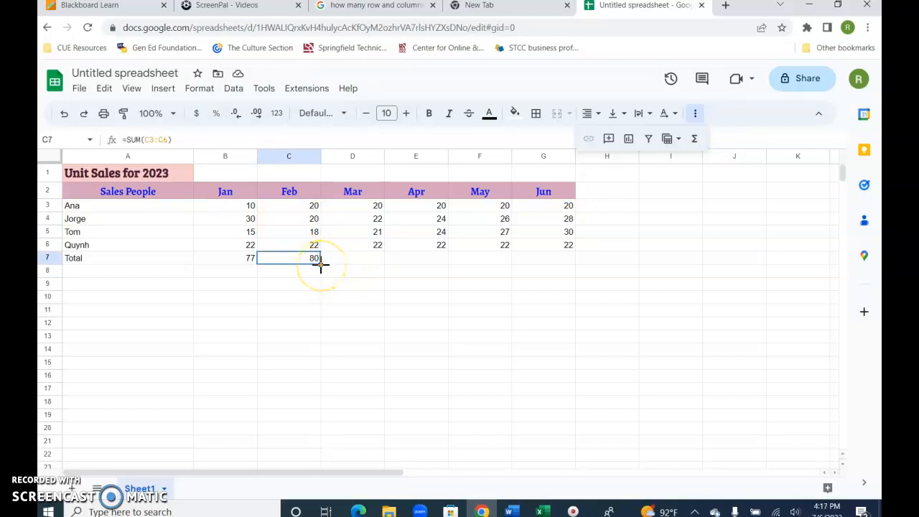
left_click_drag(320, 264, 468, 265)
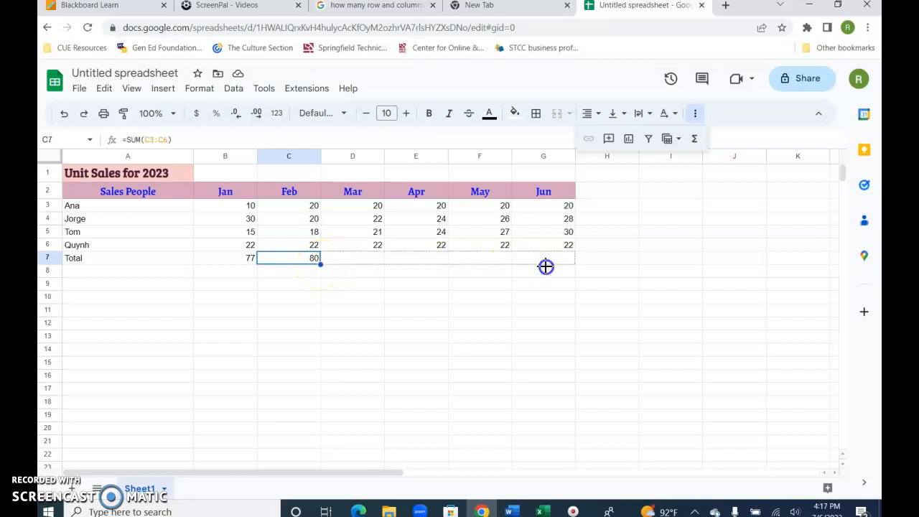
left_click_drag(546, 267, 545, 262)
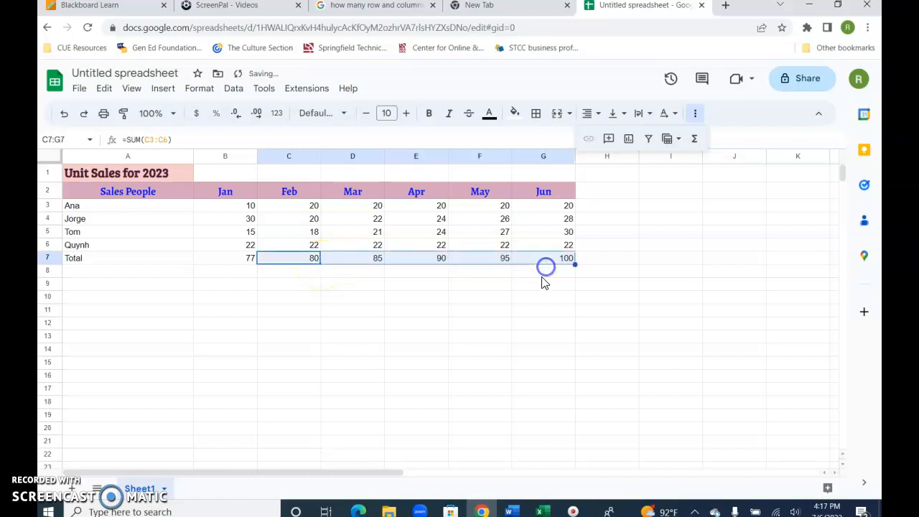
left_click(514, 329)
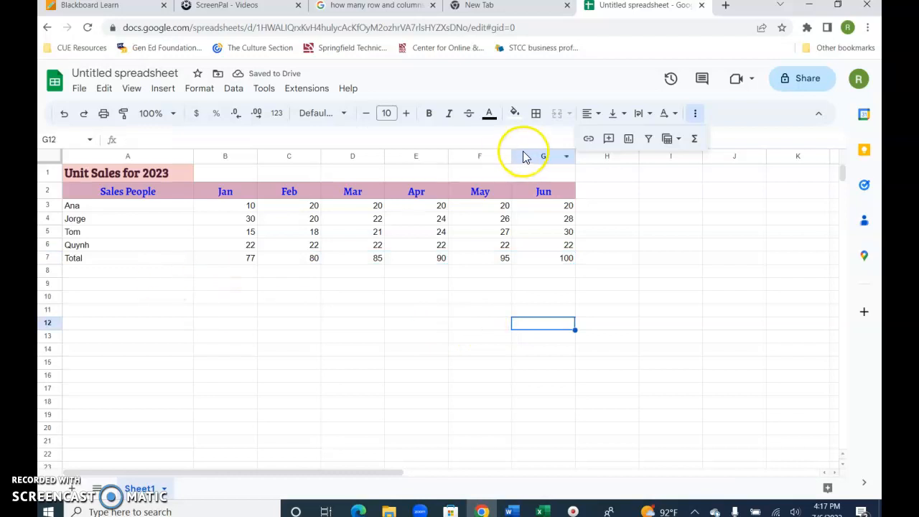